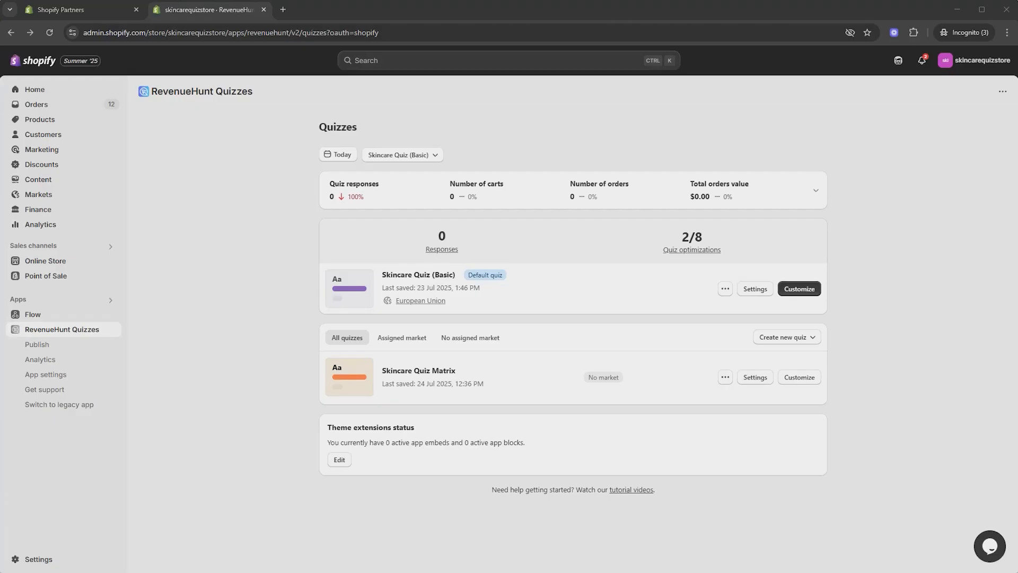
Step: Review the product matrix table of age and skin type recommendations in the RevenueHunt documentation
{"action": "key", "text": "alt+Tab"}
{"action": "left_click_drag", "start_coordinate": [425, 212], "coordinate": [456, 208]}
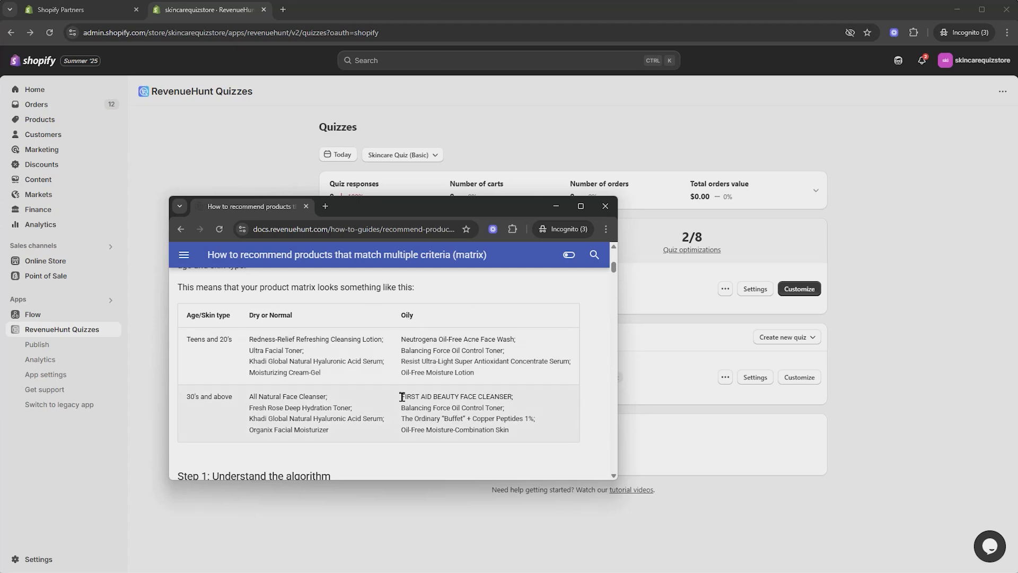
{"action": "left_click_drag", "start_coordinate": [402, 397], "coordinate": [528, 432]}
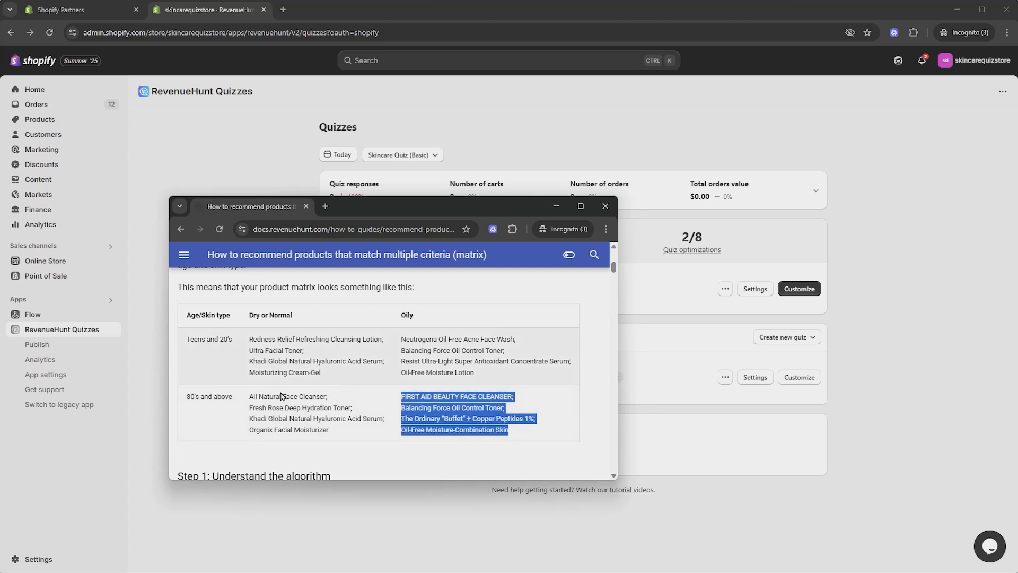
{"action": "left_click", "coordinate": [196, 340]}
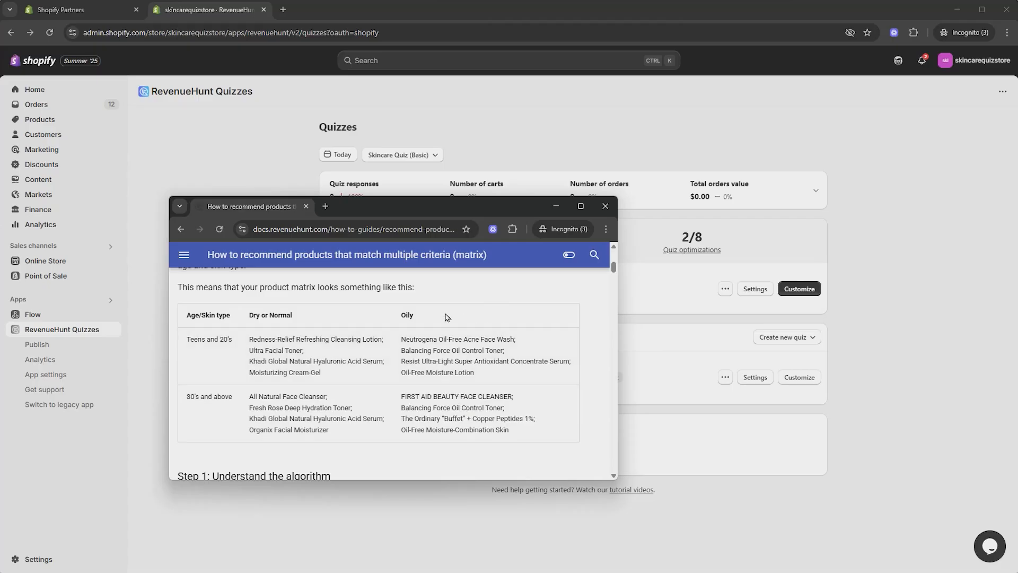
{"action": "left_click_drag", "start_coordinate": [401, 339], "coordinate": [486, 377]}
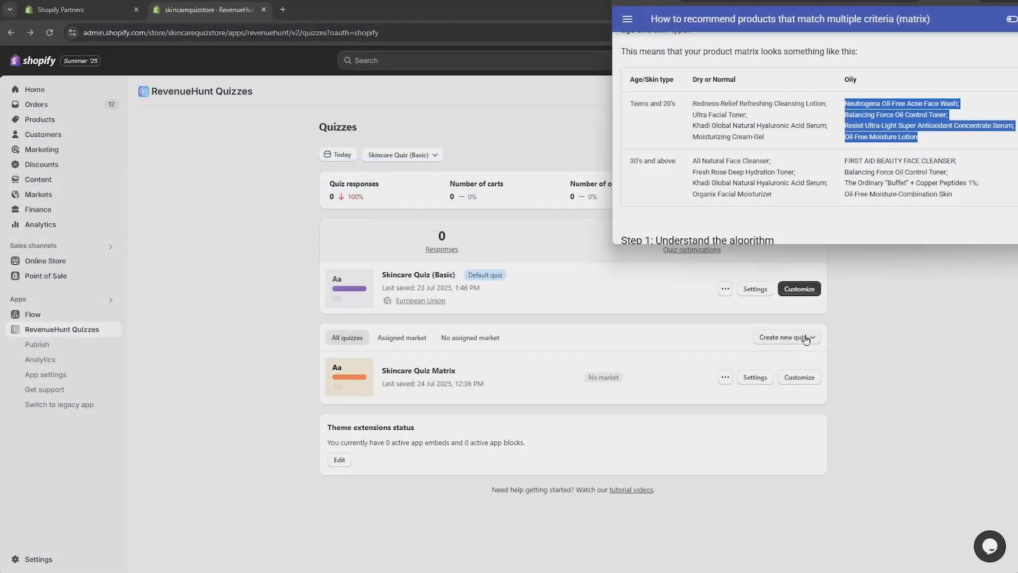
Step: Open the Skincare Quiz Matrix quiz in the quiz builder
{"action": "left_click", "coordinate": [806, 339]}
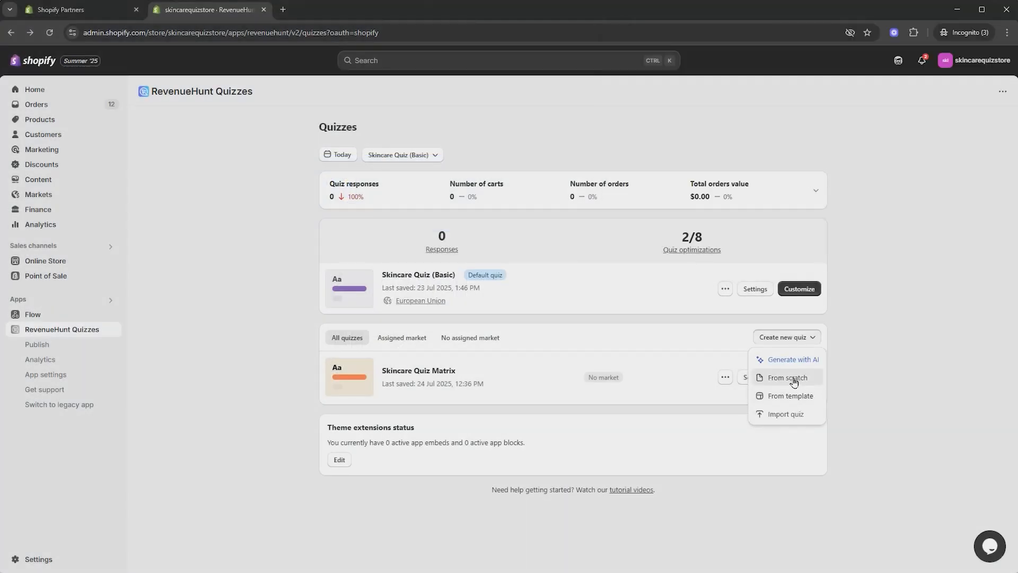
{"action": "left_click", "coordinate": [872, 331]}
{"action": "left_click", "coordinate": [810, 381]}
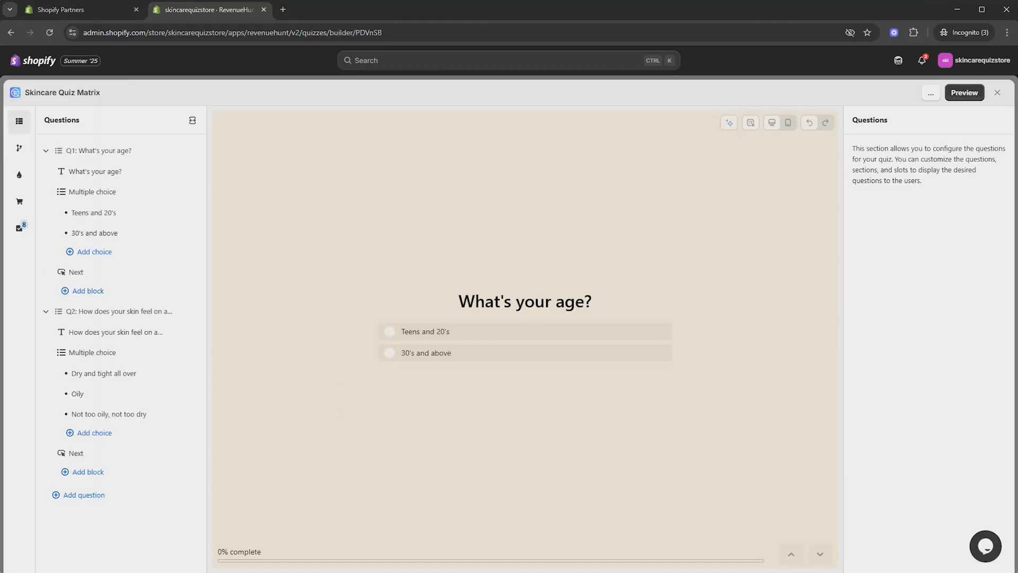
Step: Compare the quiz's age and skin questions with the documentation's product matrix
{"action": "key", "text": "alt+Tab"}
{"action": "left_click_drag", "start_coordinate": [941, 0], "coordinate": [895, 0]}
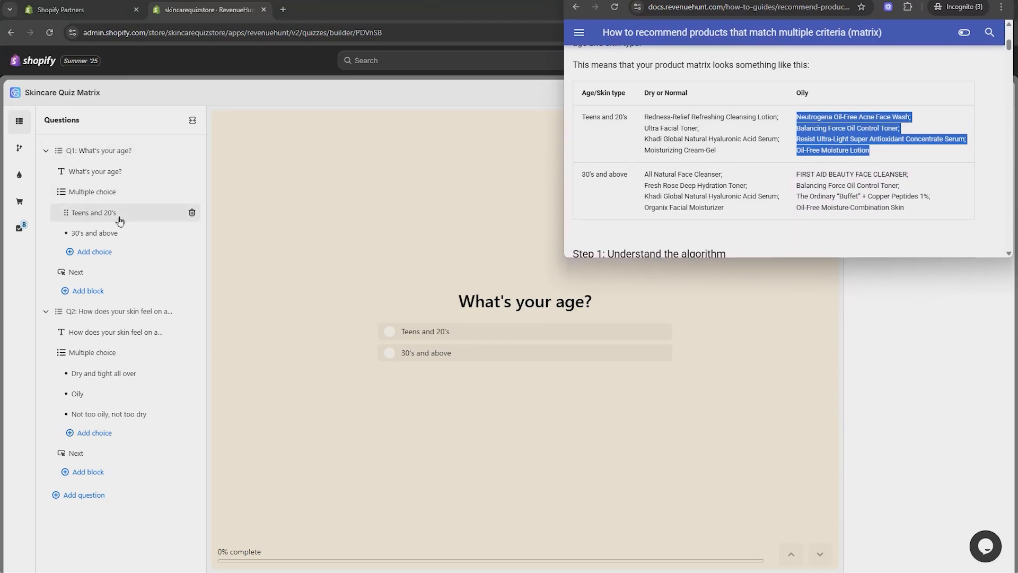
{"action": "left_click", "coordinate": [130, 313]}
{"action": "key", "text": "alt+Tab"}
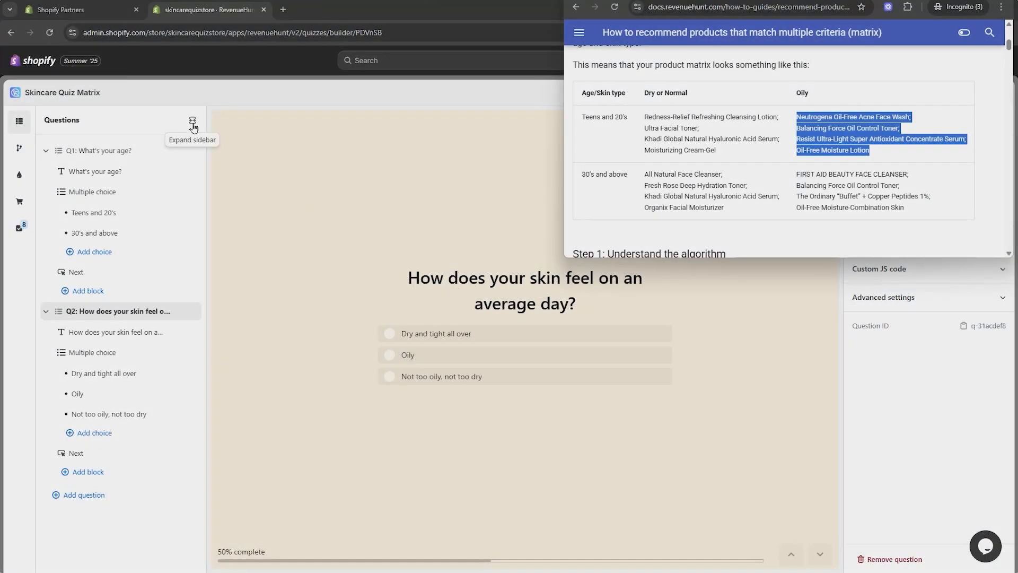
{"action": "left_click", "coordinate": [129, 211]}
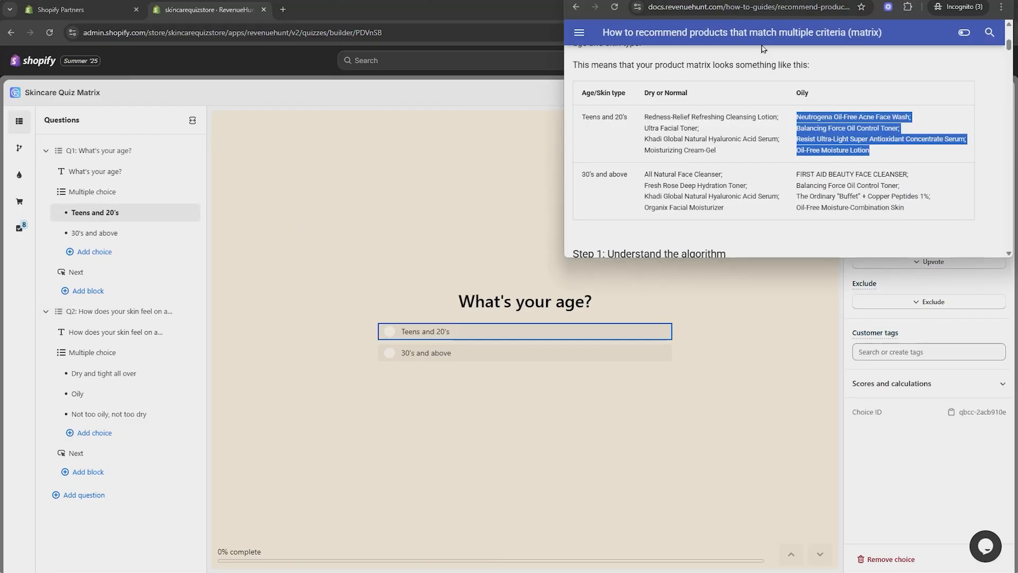
{"action": "left_click", "coordinate": [755, 133]}
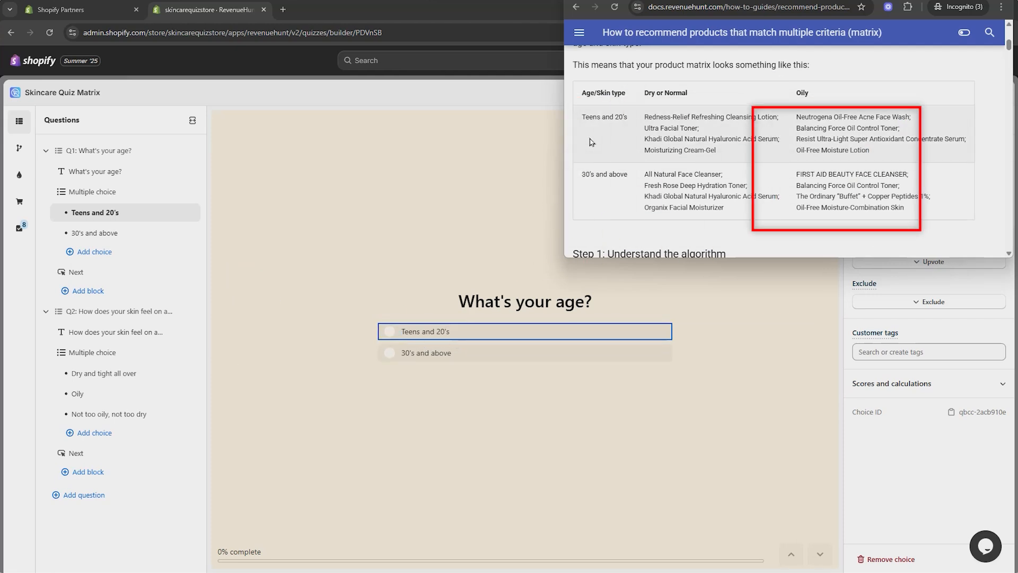
Step: Leave the quiz builder and create a new product collection titled Teens and 20's
{"action": "left_click", "coordinate": [1001, 91]}
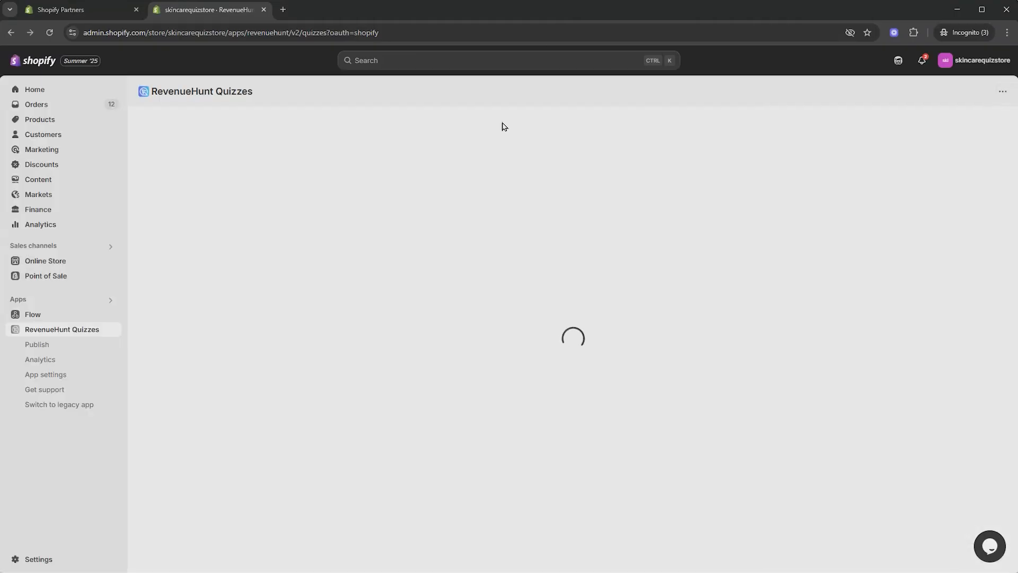
{"action": "left_click", "coordinate": [55, 119]}
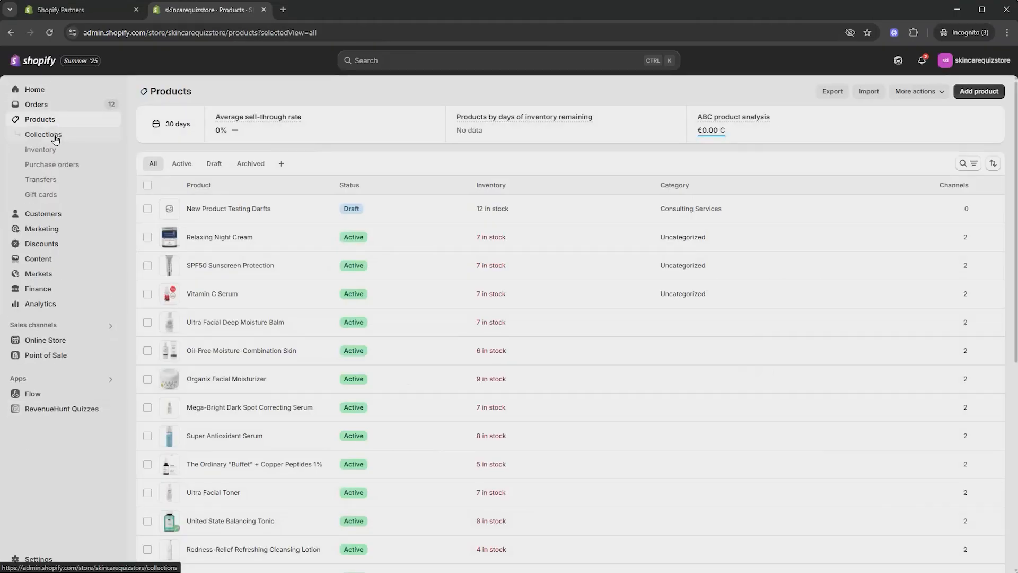
{"action": "left_click", "coordinate": [55, 138]}
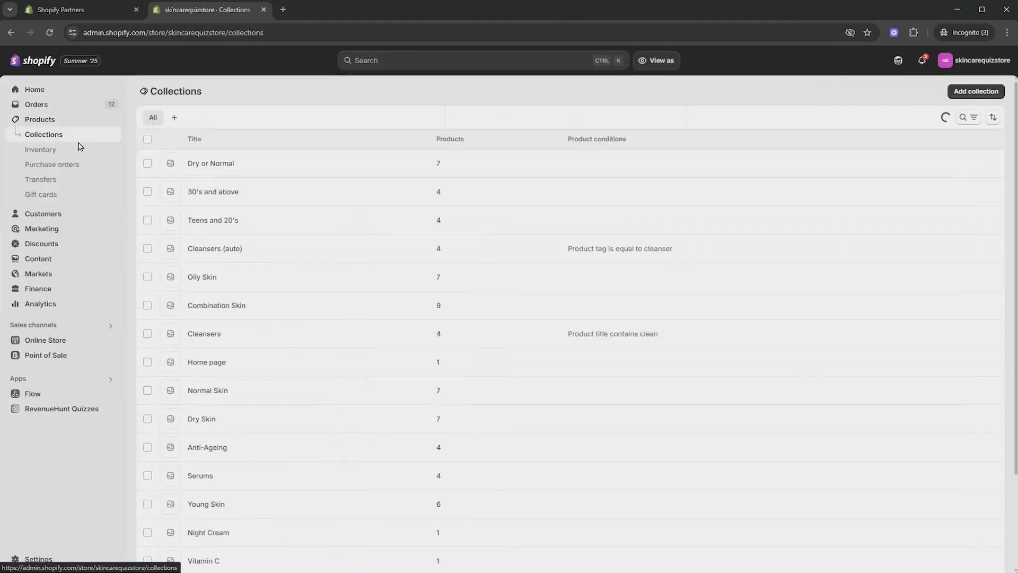
{"action": "left_click", "coordinate": [975, 91]}
{"action": "left_click", "coordinate": [424, 135]}
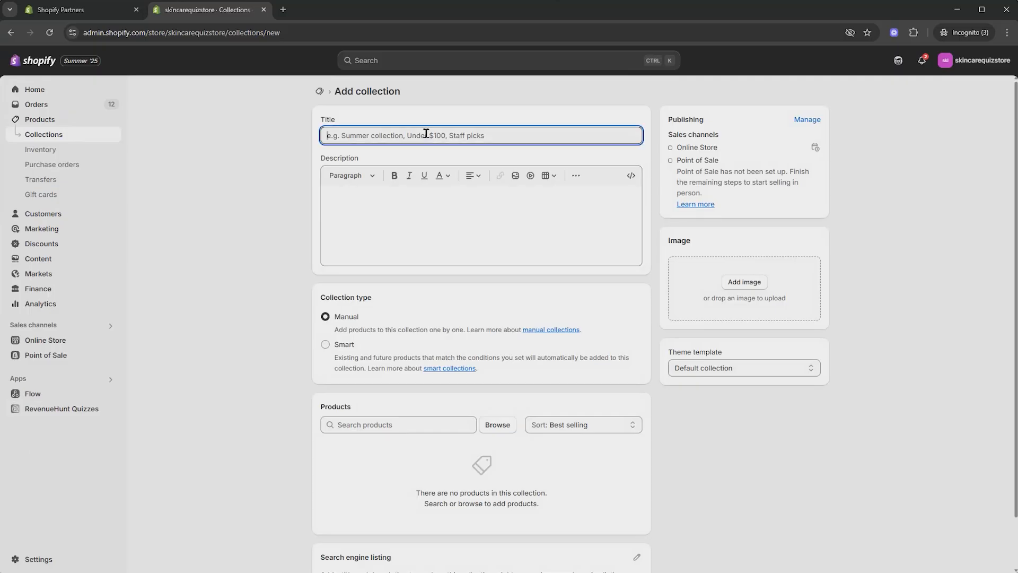
{"action": "key", "text": "alt+Tab"}
{"action": "left_click_drag", "start_coordinate": [581, 118], "coordinate": [630, 119]}
{"action": "key", "text": "ctrl+c"}
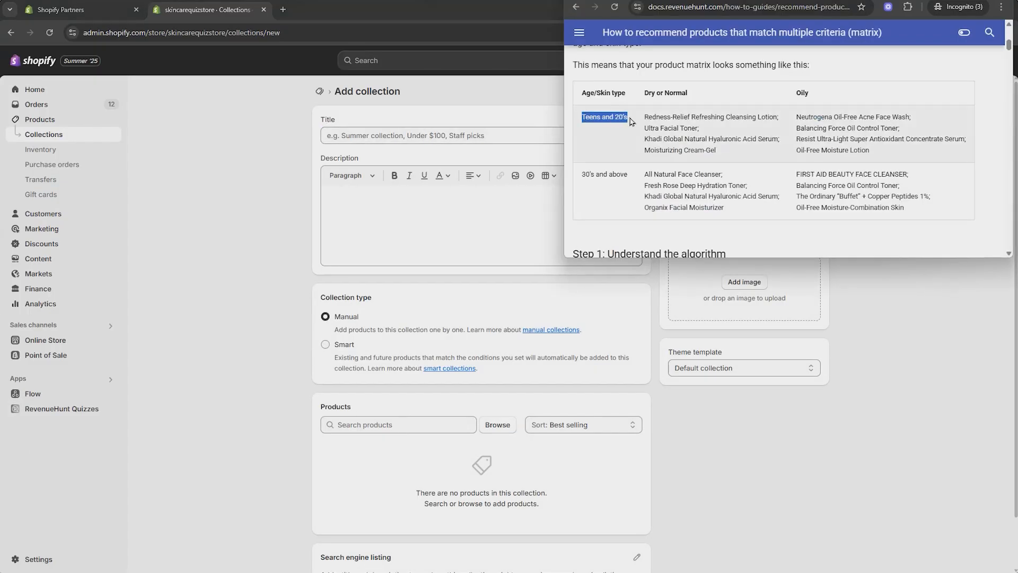
{"action": "left_click", "coordinate": [371, 134]}
{"action": "key", "text": "ctrl+v"}
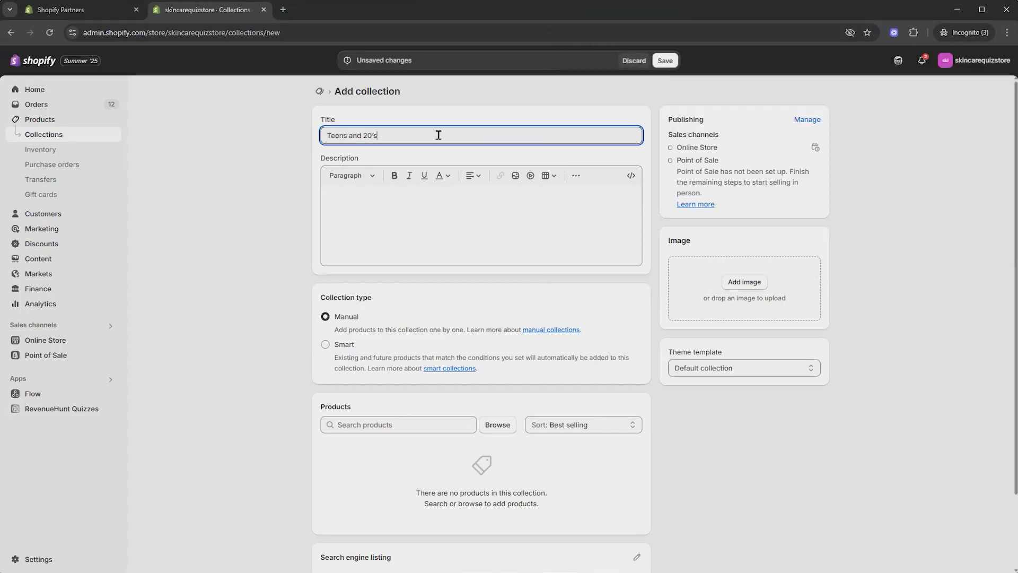
Step: Add the Teens and 20's products from the documentation matrix to the collection and save it
{"action": "left_click", "coordinate": [401, 427]}
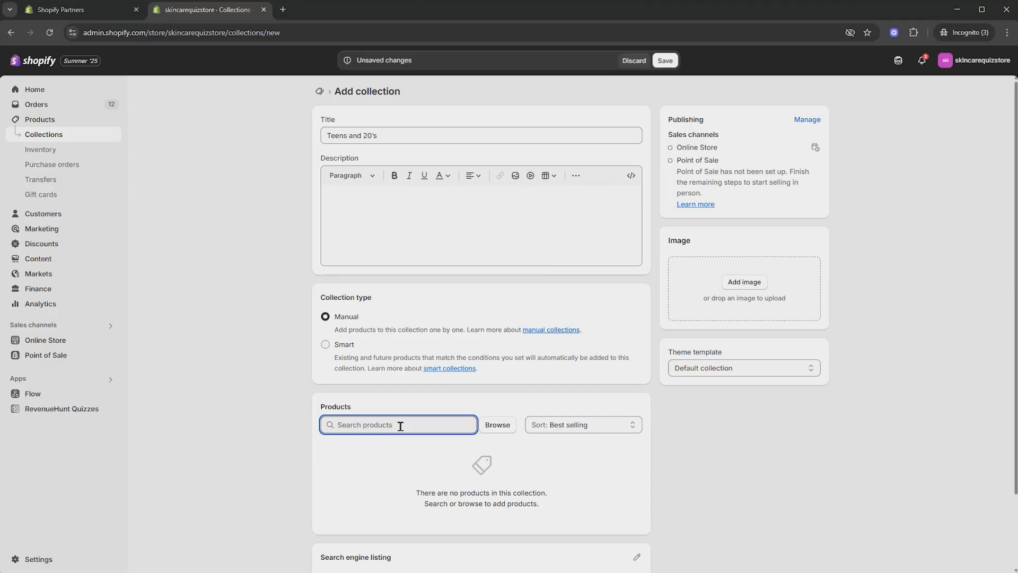
{"action": "key", "text": "alt+Tab"}
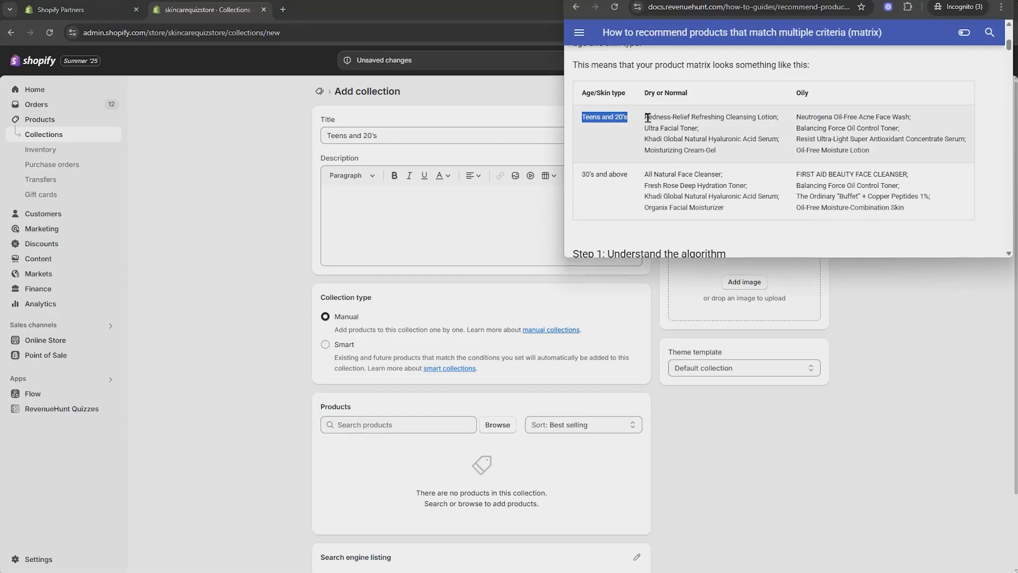
{"action": "left_click_drag", "start_coordinate": [649, 118], "coordinate": [782, 118]}
{"action": "left_click", "coordinate": [407, 423]}
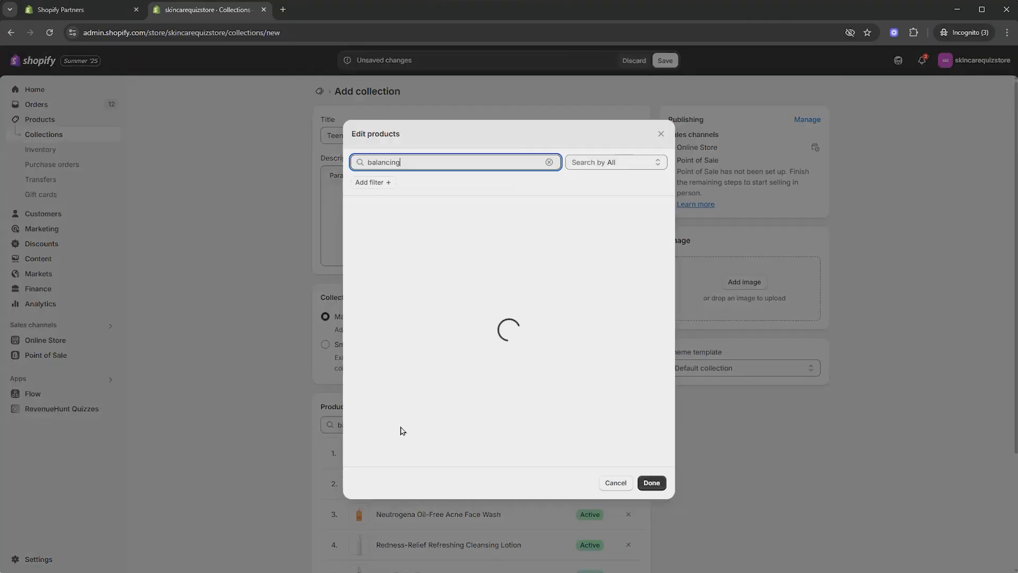
{"action": "left_click", "coordinate": [653, 482]}
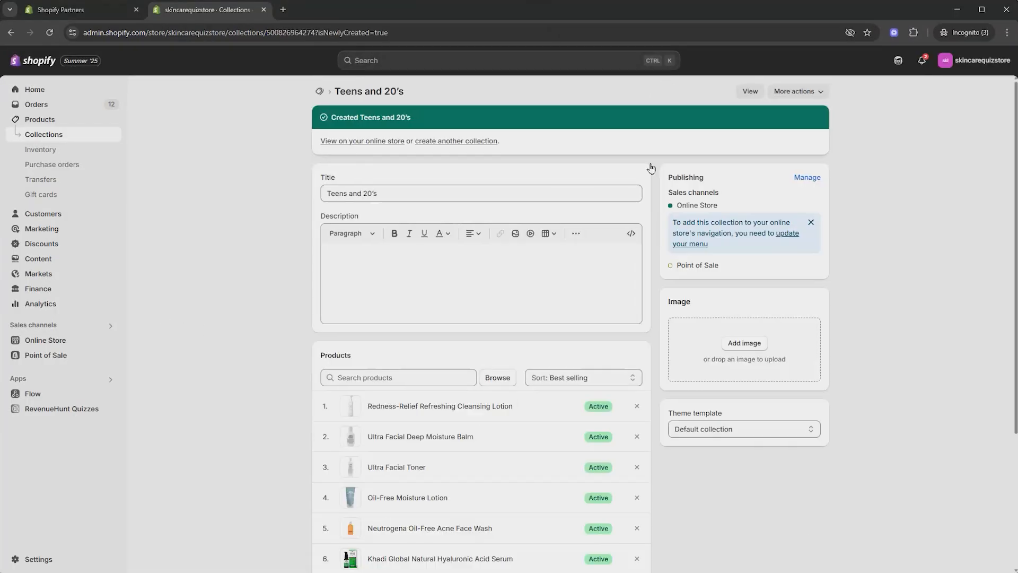
Step: Return to the collections list and mark the Dry or Normal, 30's and above and Oily Skin collections
{"action": "scroll", "coordinate": [437, 259], "scroll_direction": "down", "scroll_amount": 1}
{"action": "scroll", "coordinate": [438, 260], "scroll_direction": "up", "scroll_amount": 1}
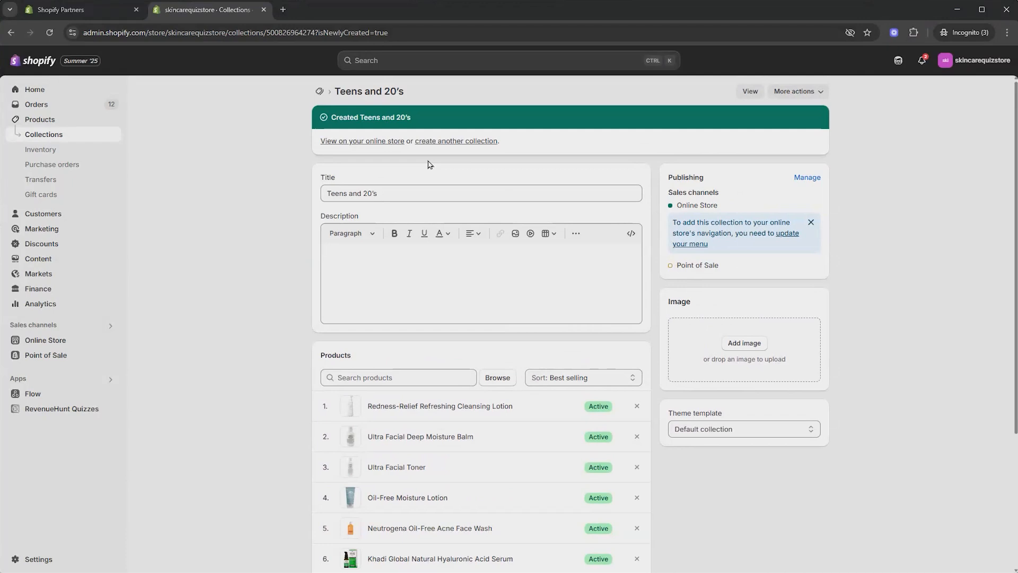
{"action": "key", "text": "alt+Tab"}
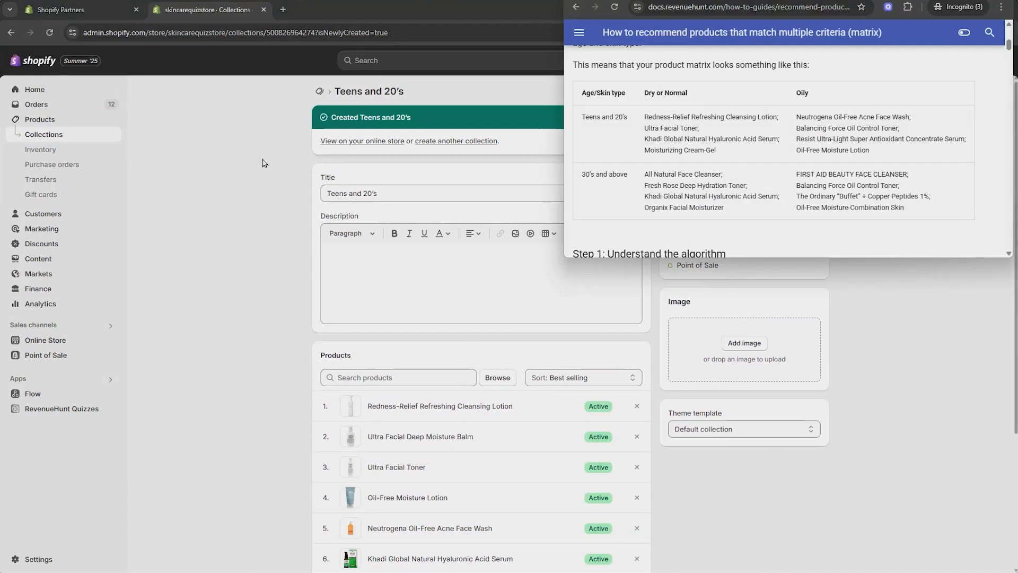
{"action": "left_click", "coordinate": [99, 138]}
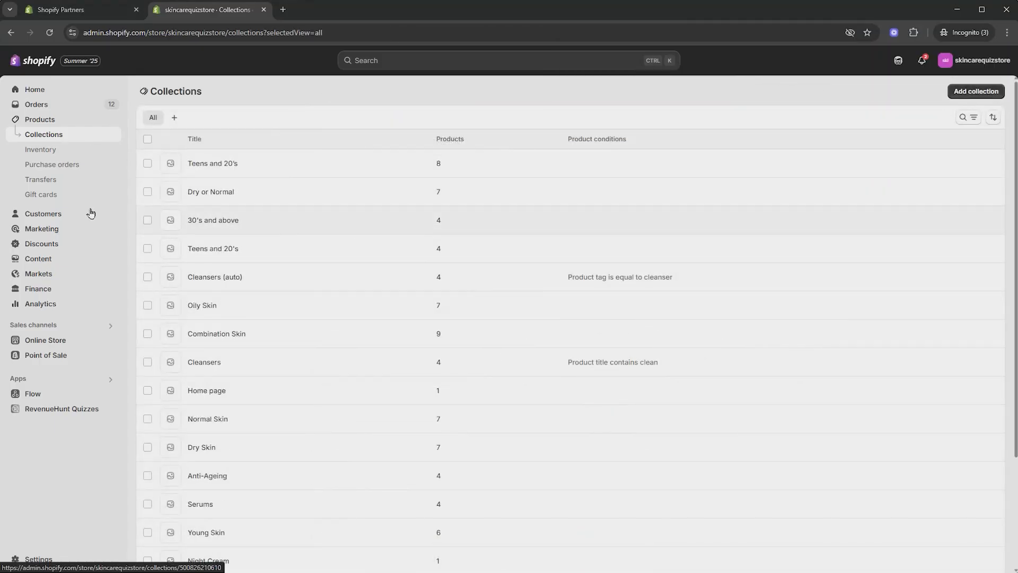
{"action": "left_click", "coordinate": [148, 220]}
{"action": "left_click", "coordinate": [147, 192]}
{"action": "left_click", "coordinate": [148, 306]}
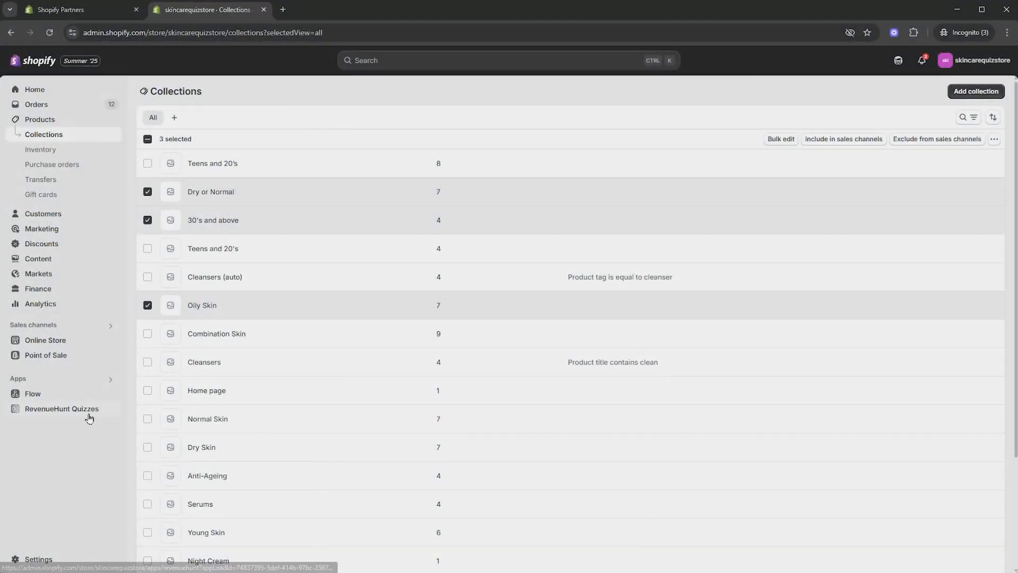
Step: Reopen the Skincare Quiz Matrix quiz in the builder and expand the questions sidebar
{"action": "left_click", "coordinate": [85, 410]}
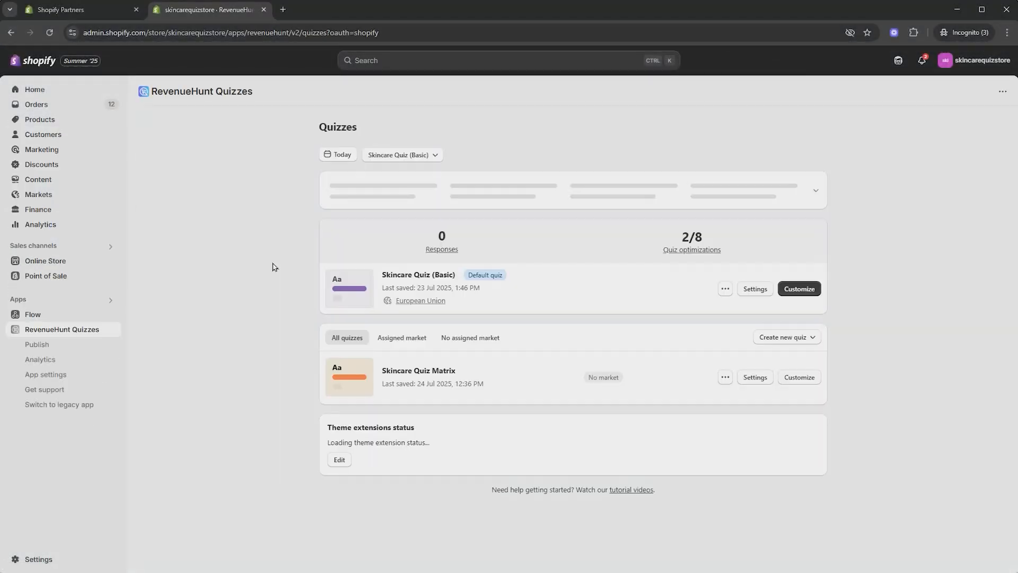
{"action": "left_click", "coordinate": [802, 378]}
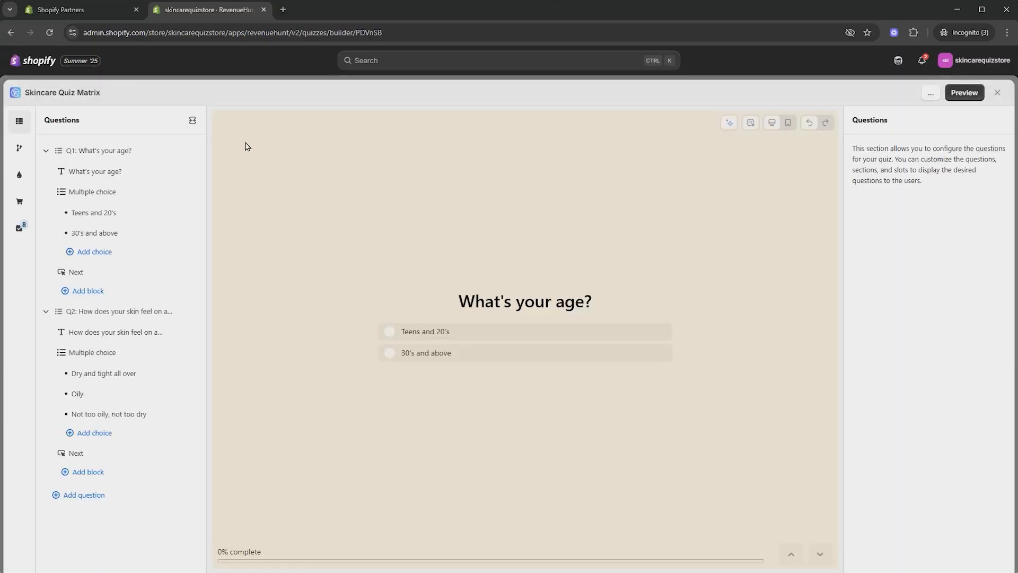
{"action": "left_click", "coordinate": [192, 121]}
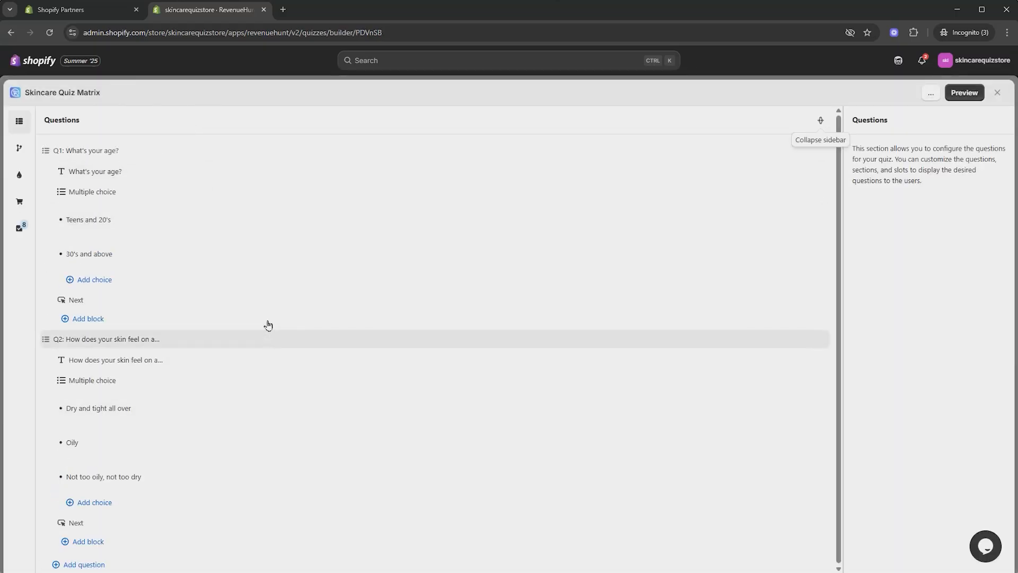
Step: Make the Teens and 20's choice upvote the new Teens and 20's collection
{"action": "left_click", "coordinate": [177, 225]}
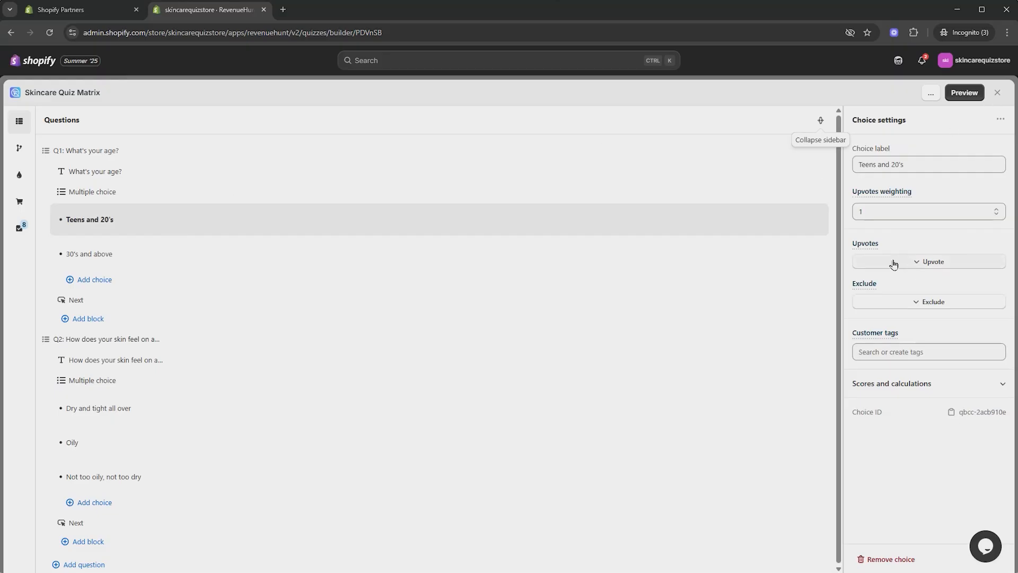
{"action": "left_click", "coordinate": [920, 263]}
{"action": "left_click", "coordinate": [913, 320]}
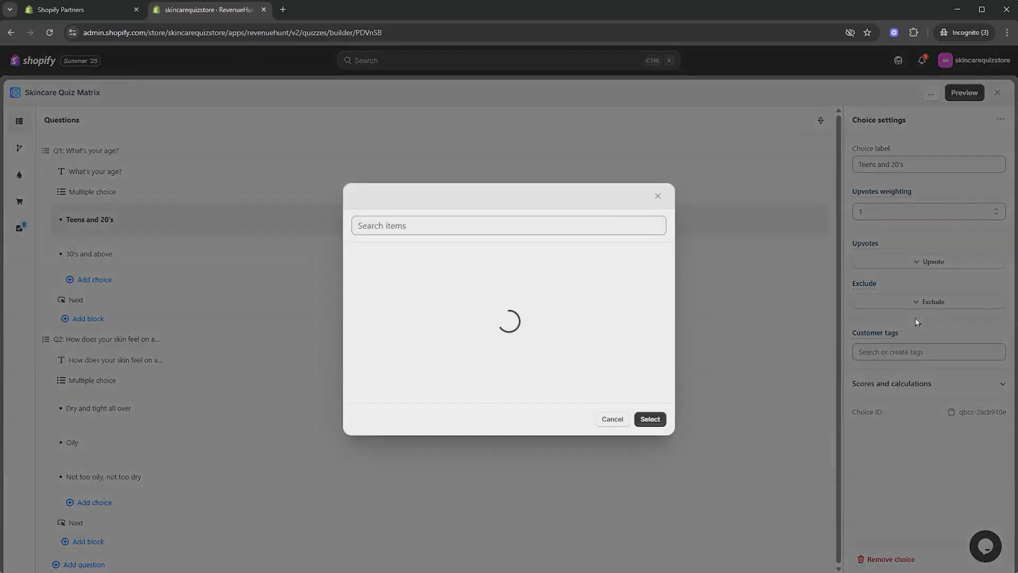
{"action": "scroll", "coordinate": [480, 264], "scroll_direction": "down", "scroll_amount": 4}
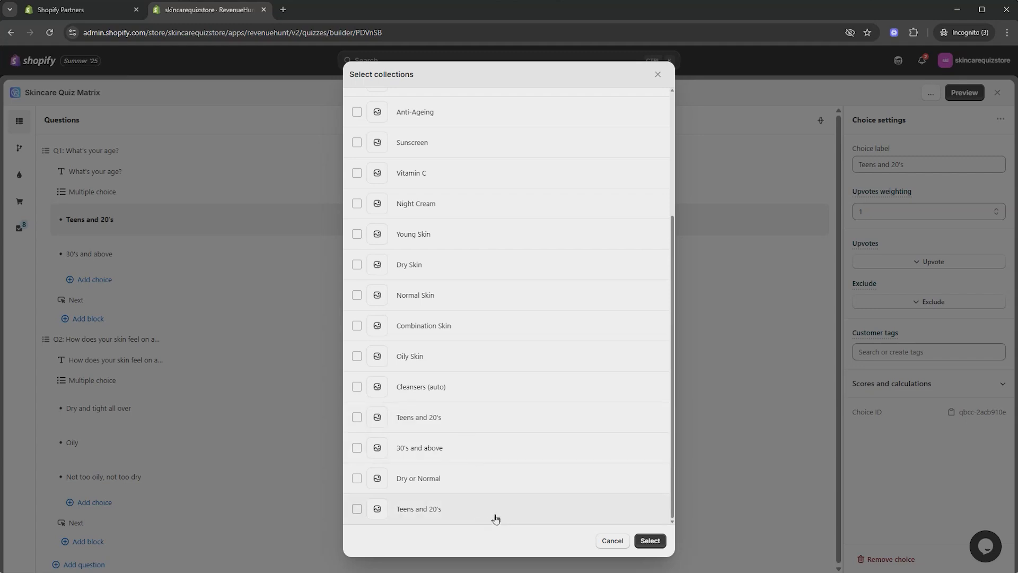
{"action": "left_click", "coordinate": [661, 504]}
{"action": "left_click", "coordinate": [649, 540]}
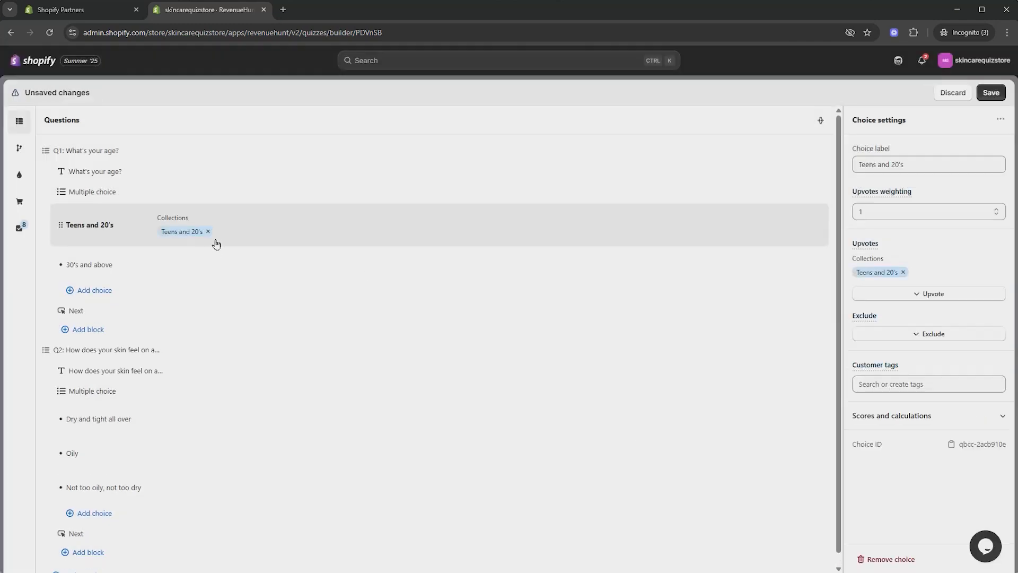
Step: Make the 30's and above choice upvote the 30's and above collection
{"action": "left_click", "coordinate": [208, 273]}
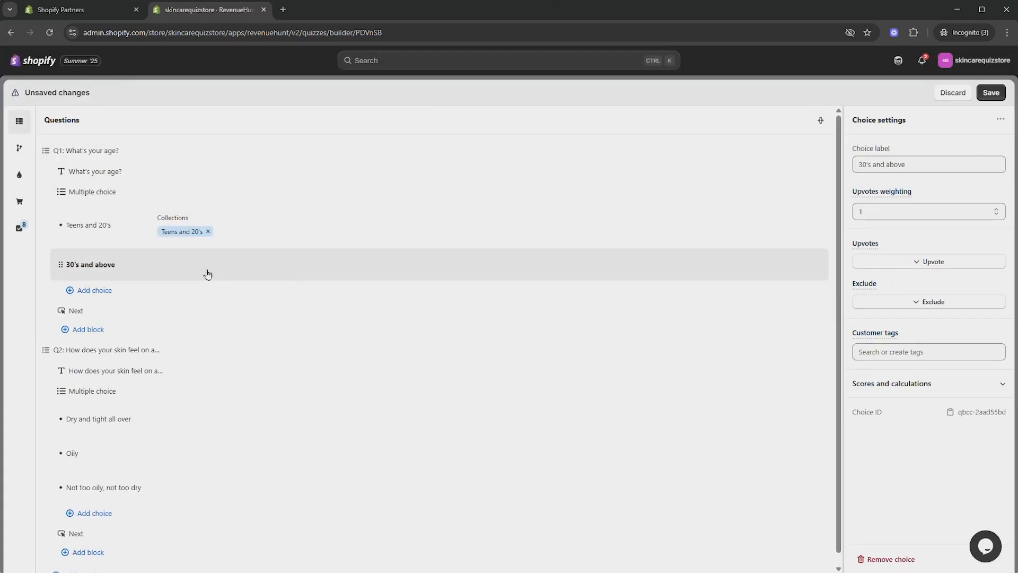
{"action": "left_click", "coordinate": [902, 261]}
{"action": "left_click", "coordinate": [907, 328]}
{"action": "scroll", "coordinate": [457, 461], "scroll_direction": "down", "scroll_amount": 2}
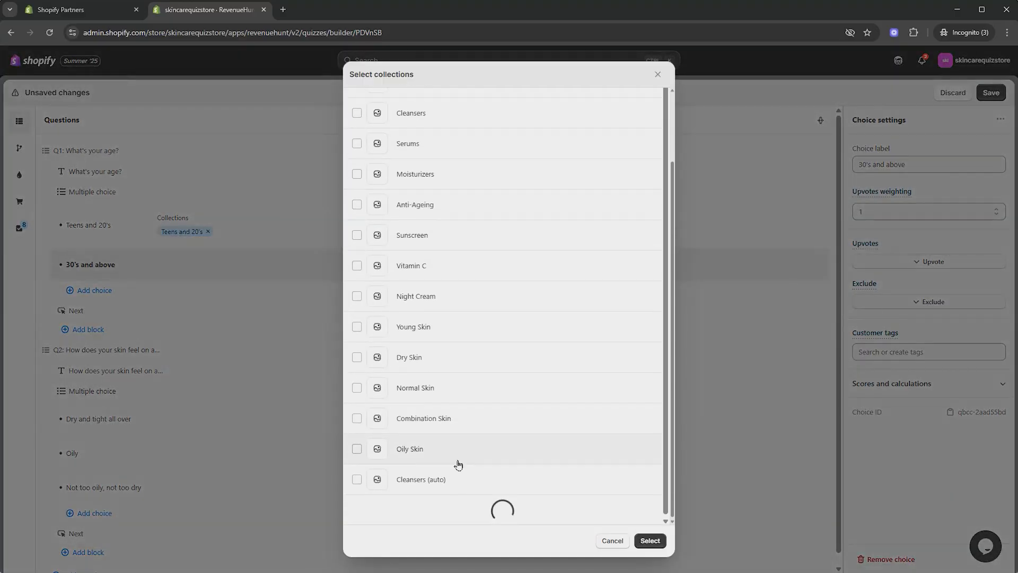
{"action": "scroll", "coordinate": [459, 453], "scroll_direction": "down", "scroll_amount": 2}
{"action": "left_click", "coordinate": [459, 445]}
{"action": "left_click", "coordinate": [651, 541]}
Step: Make the Dry and tight all over choice upvote the Dry or Normal collection
{"action": "scroll", "coordinate": [196, 412], "scroll_direction": "down", "scroll_amount": 1}
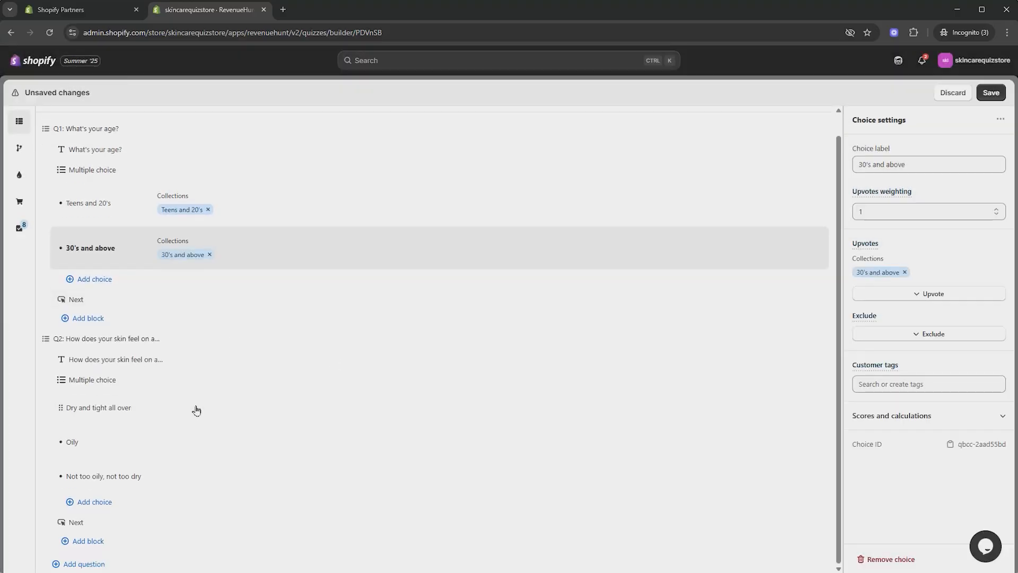
{"action": "left_click", "coordinate": [196, 410]}
{"action": "left_click", "coordinate": [927, 261]}
{"action": "left_click", "coordinate": [905, 320]}
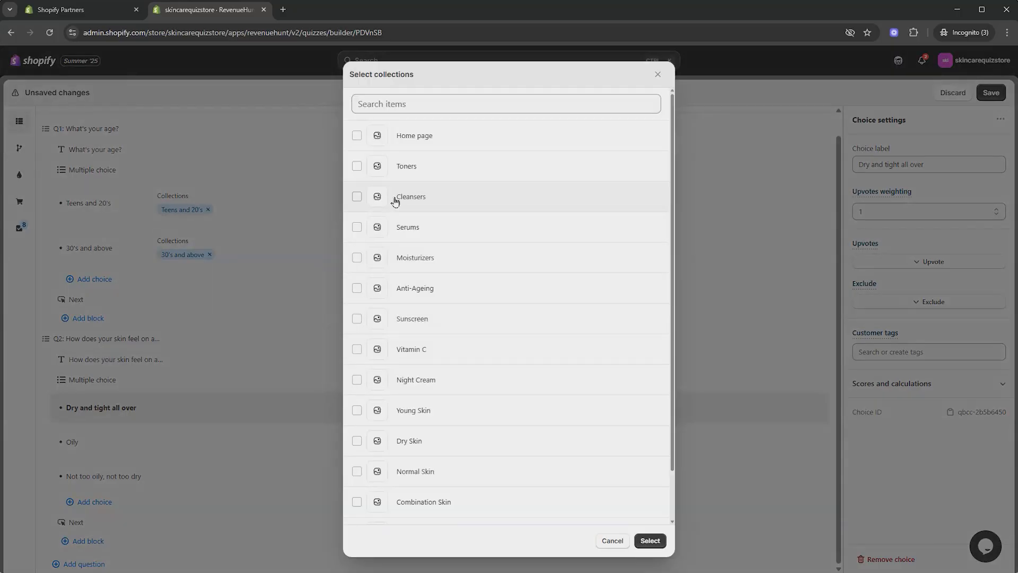
{"action": "scroll", "coordinate": [455, 269], "scroll_direction": "down", "scroll_amount": 2}
{"action": "scroll", "coordinate": [445, 368], "scroll_direction": "down", "scroll_amount": 1}
{"action": "scroll", "coordinate": [460, 400], "scroll_direction": "down", "scroll_amount": 3}
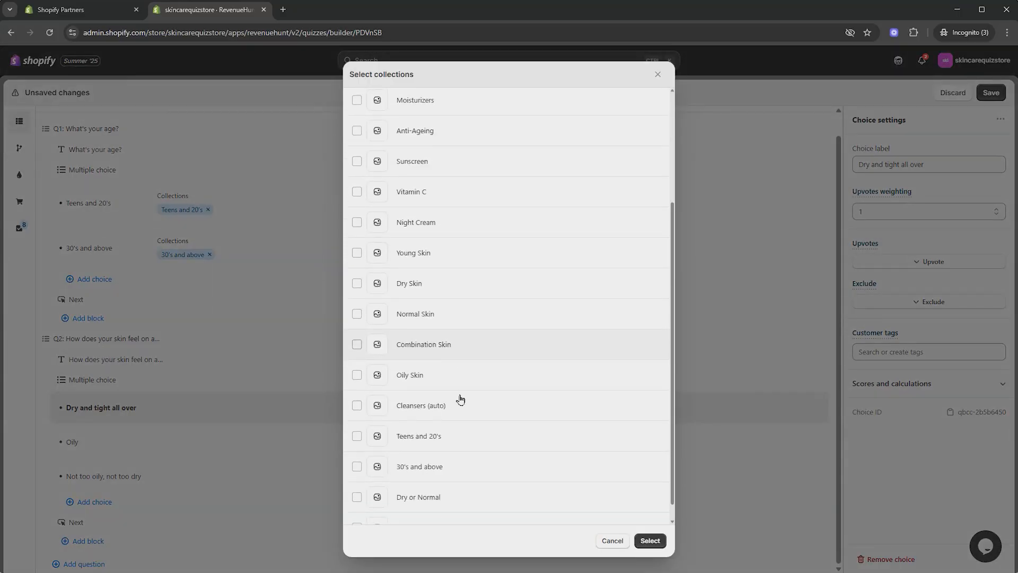
{"action": "left_click", "coordinate": [463, 482]}
{"action": "left_click", "coordinate": [651, 541]}
Step: Make the Oily choice upvote the Oily Skin collection
{"action": "left_click", "coordinate": [357, 463]}
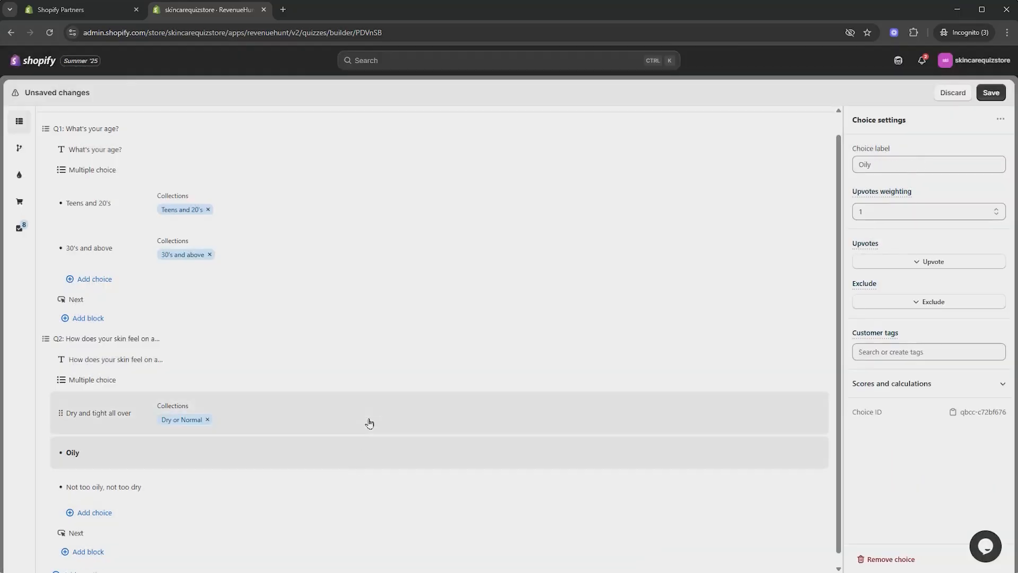
{"action": "left_click", "coordinate": [919, 261]}
{"action": "left_click", "coordinate": [916, 325]}
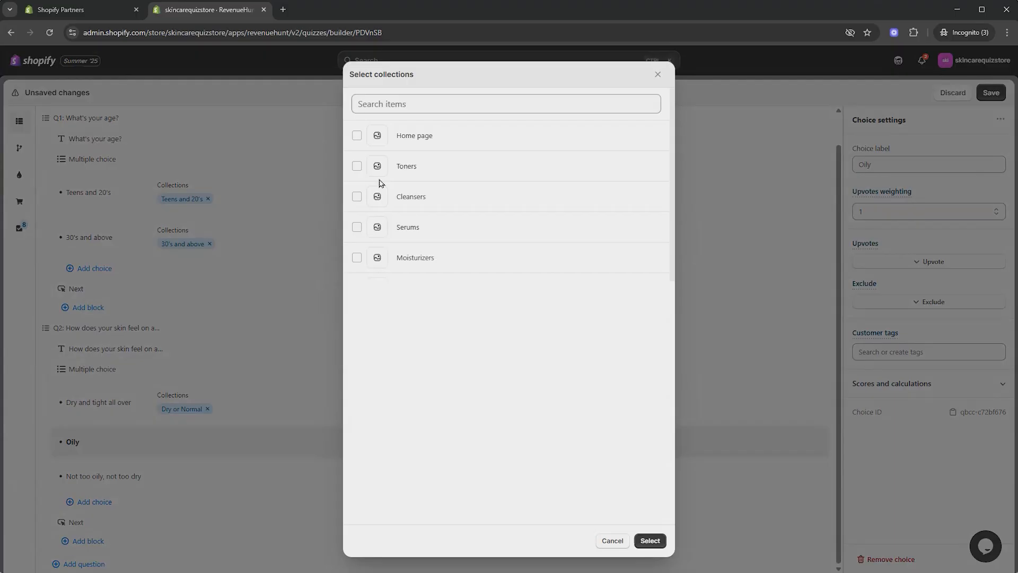
{"action": "scroll", "coordinate": [460, 171], "scroll_direction": "down", "scroll_amount": 2}
{"action": "scroll", "coordinate": [470, 197], "scroll_direction": "down", "scroll_amount": 4}
{"action": "scroll", "coordinate": [472, 250], "scroll_direction": "up", "scroll_amount": 3}
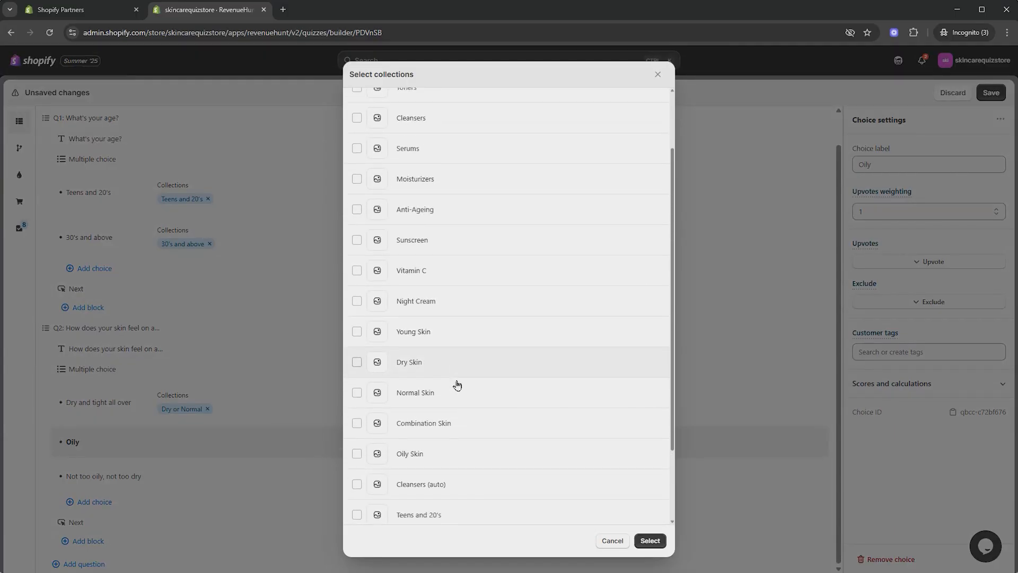
{"action": "scroll", "coordinate": [457, 387], "scroll_direction": "down", "scroll_amount": 3}
{"action": "left_click", "coordinate": [523, 357]}
{"action": "left_click", "coordinate": [650, 541]}
Step: Make the Not too oily, not too dry choice upvote the Dry or Normal collection
{"action": "left_click", "coordinate": [210, 477]}
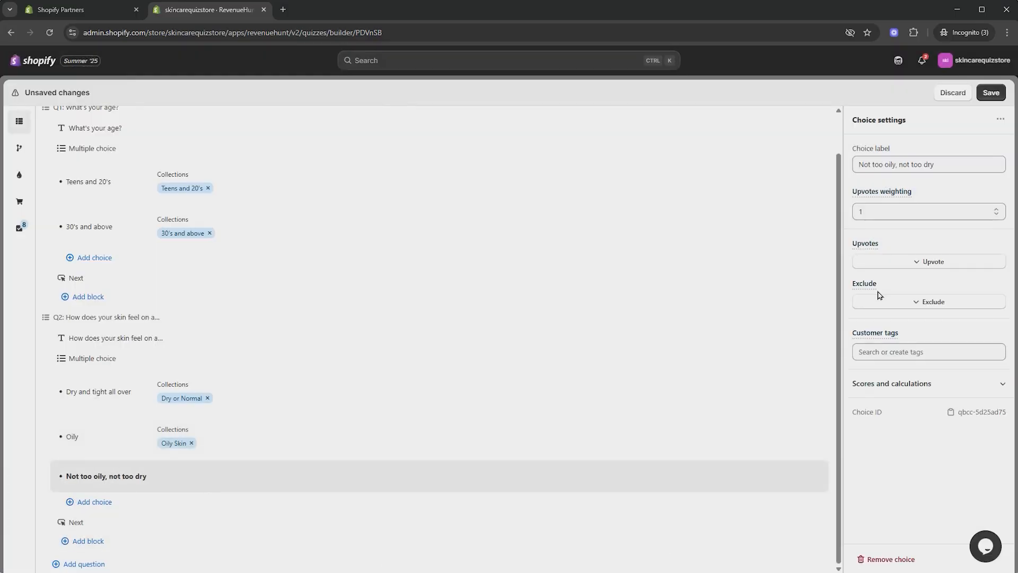
{"action": "left_click", "coordinate": [901, 263]}
{"action": "left_click", "coordinate": [910, 321]}
{"action": "scroll", "coordinate": [518, 209], "scroll_direction": "down", "scroll_amount": 3}
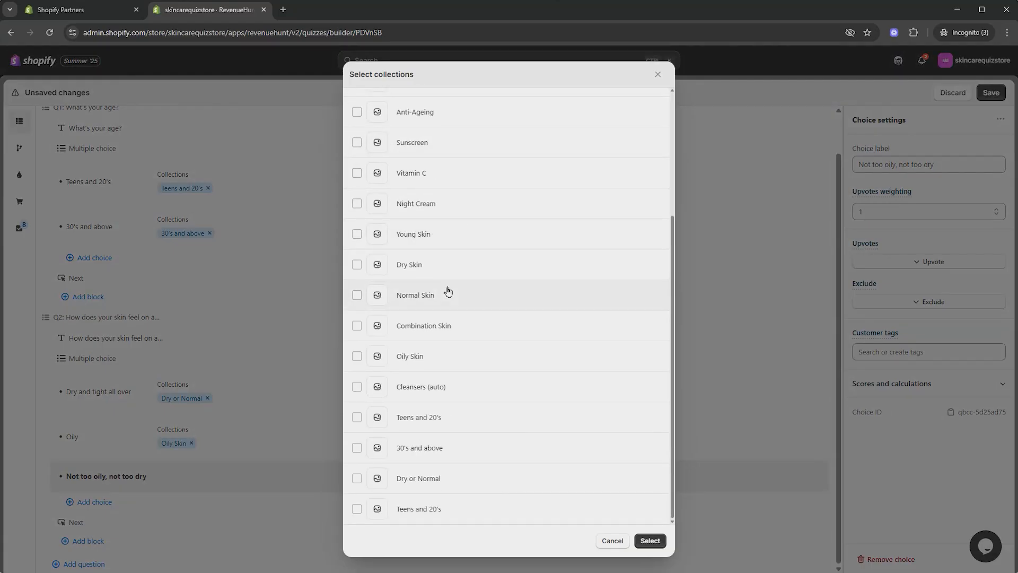
{"action": "left_click", "coordinate": [436, 480]}
{"action": "left_click", "coordinate": [650, 541]}
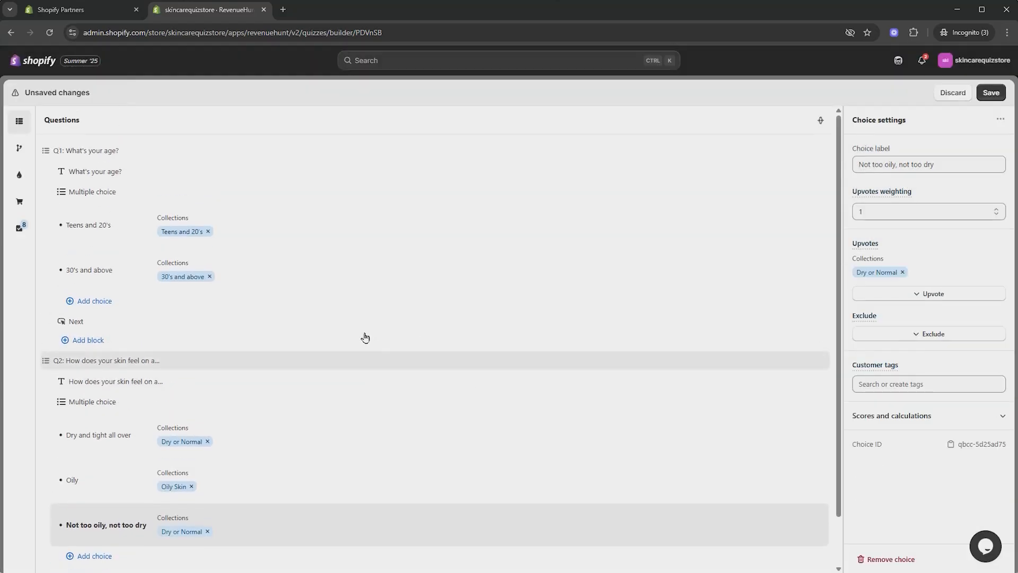
Step: Save the quiz's question changes
{"action": "left_click", "coordinate": [985, 95]}
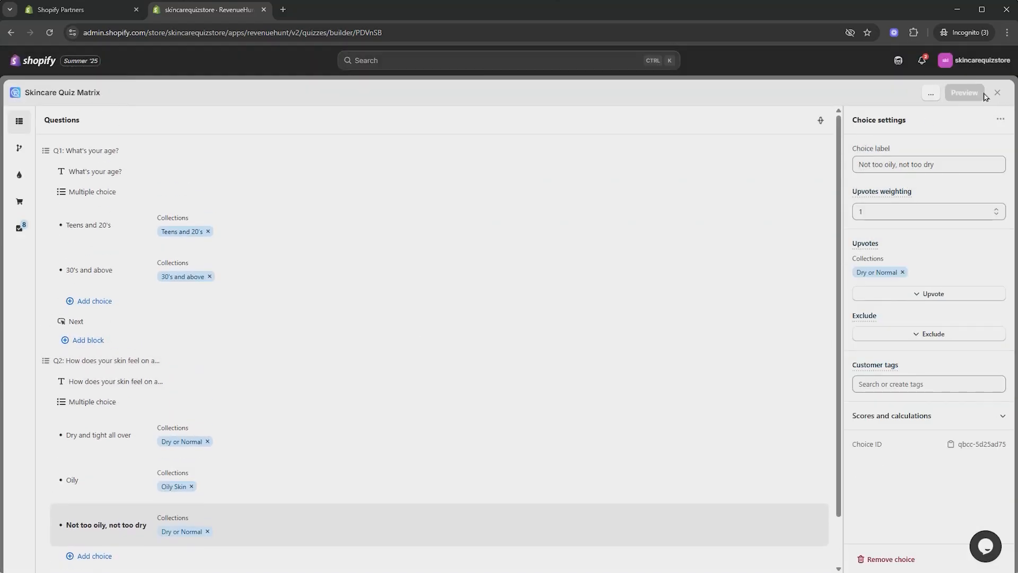
{"action": "scroll", "coordinate": [534, 327], "scroll_direction": "down", "scroll_amount": 2}
{"action": "scroll", "coordinate": [457, 298], "scroll_direction": "up", "scroll_amount": 2}
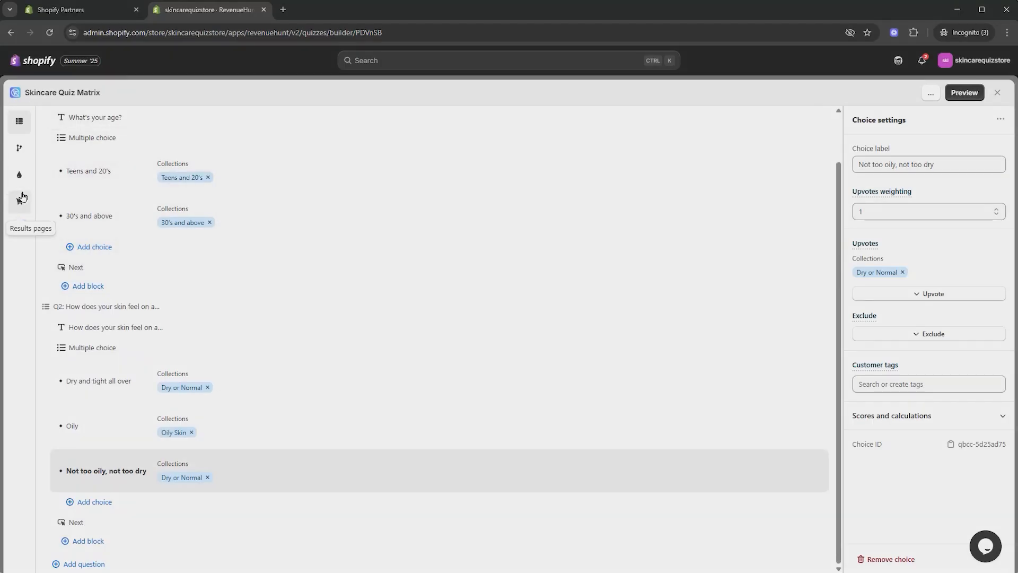
Step: Open the results page and select its Products block
{"action": "left_click", "coordinate": [24, 201]}
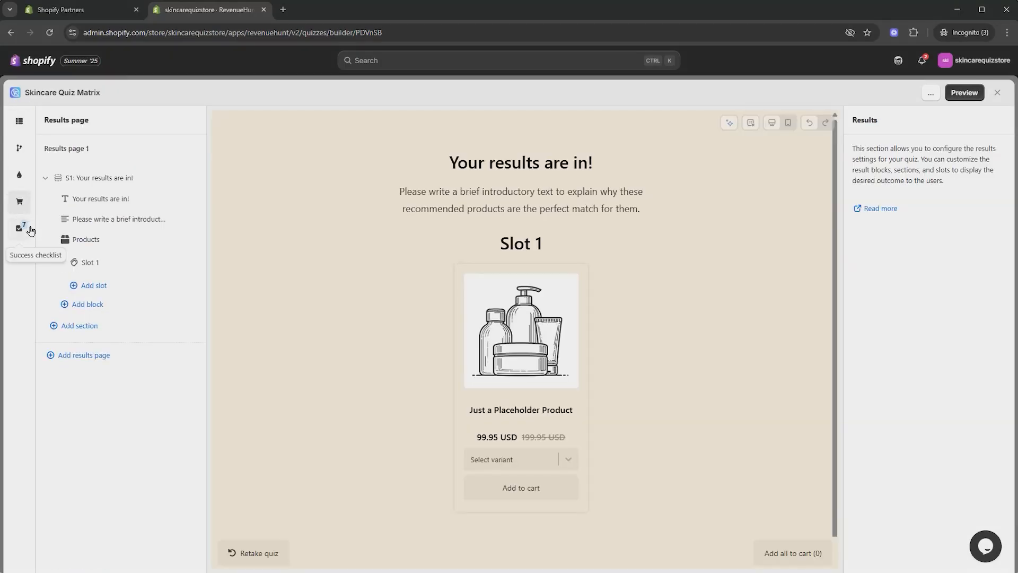
{"action": "left_click", "coordinate": [111, 240]}
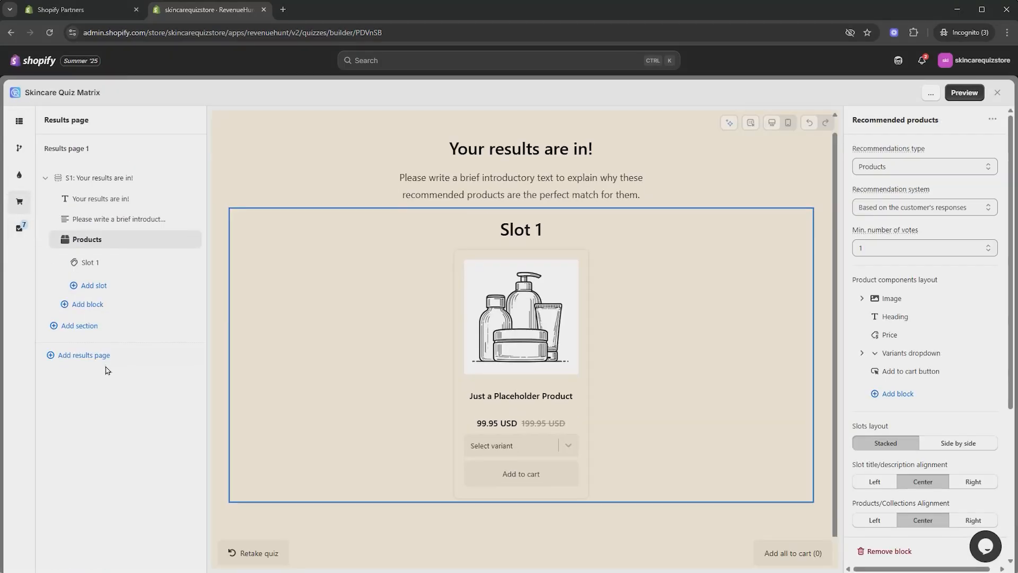
{"action": "left_click", "coordinate": [118, 306]}
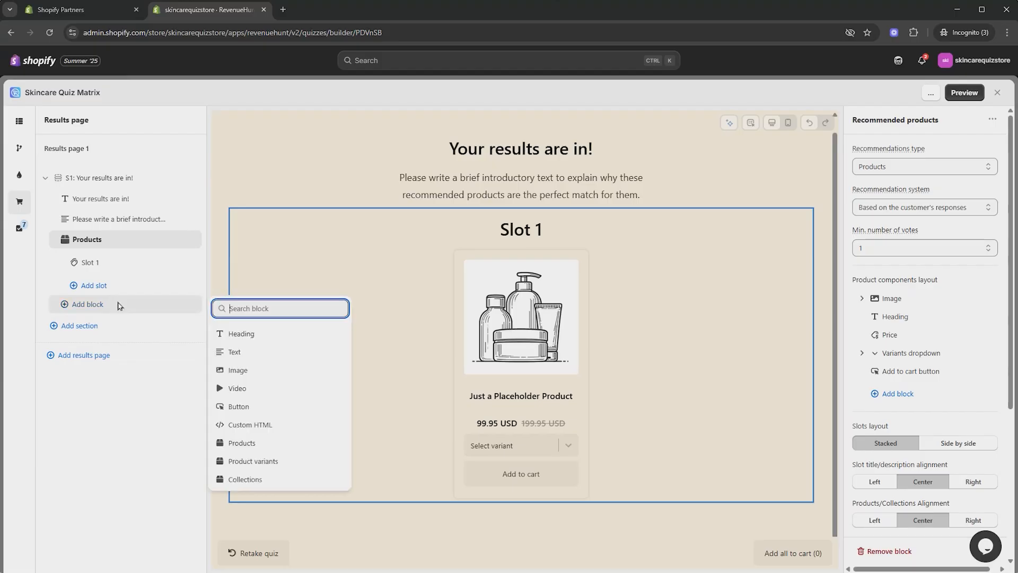
{"action": "left_click", "coordinate": [262, 448]}
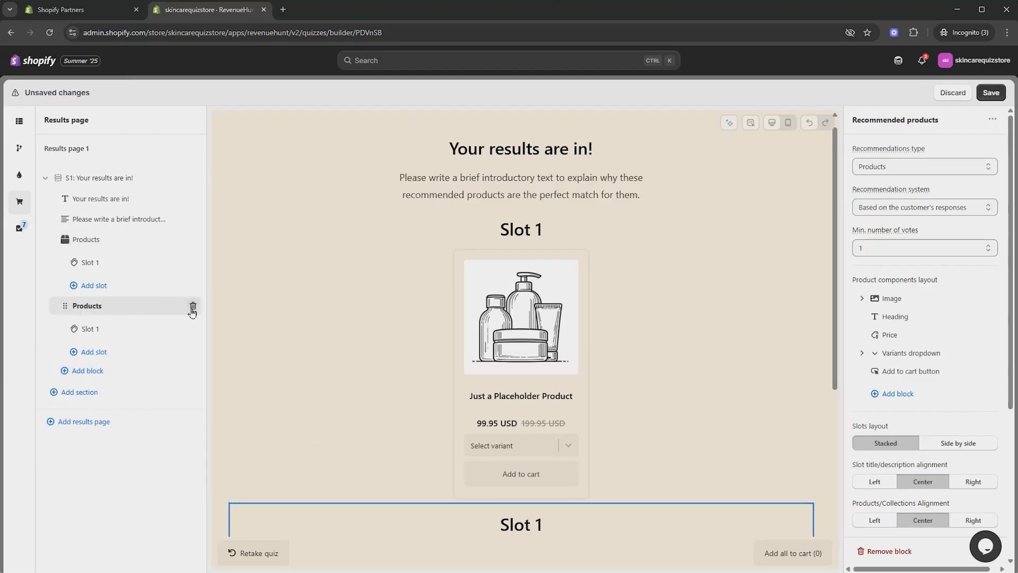
{"action": "left_click", "coordinate": [193, 306]}
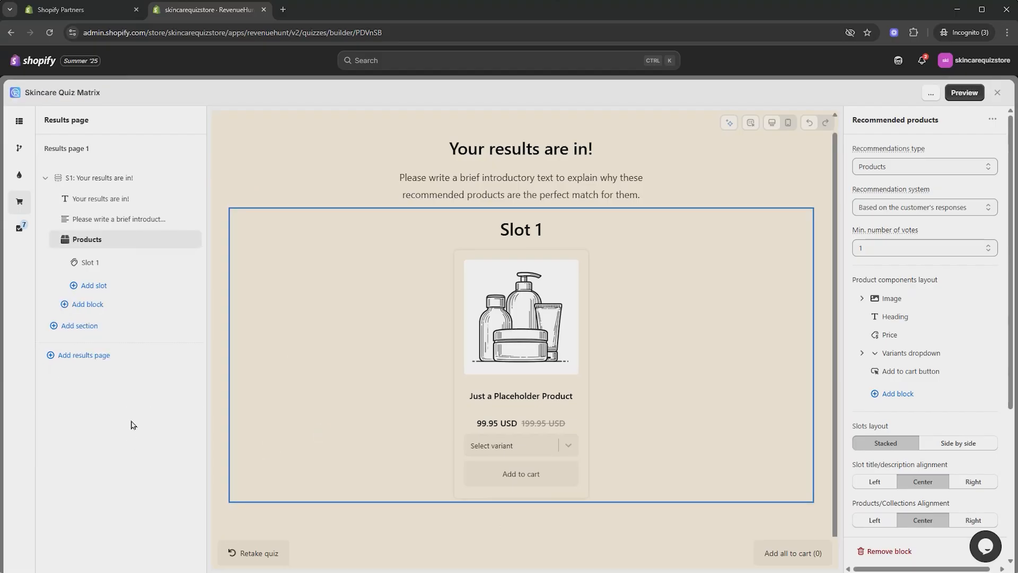
Step: Set Slot 1's maximum recommended items to 4
{"action": "left_click", "coordinate": [125, 264]}
{"action": "scroll", "coordinate": [905, 307], "scroll_direction": "down", "scroll_amount": 2}
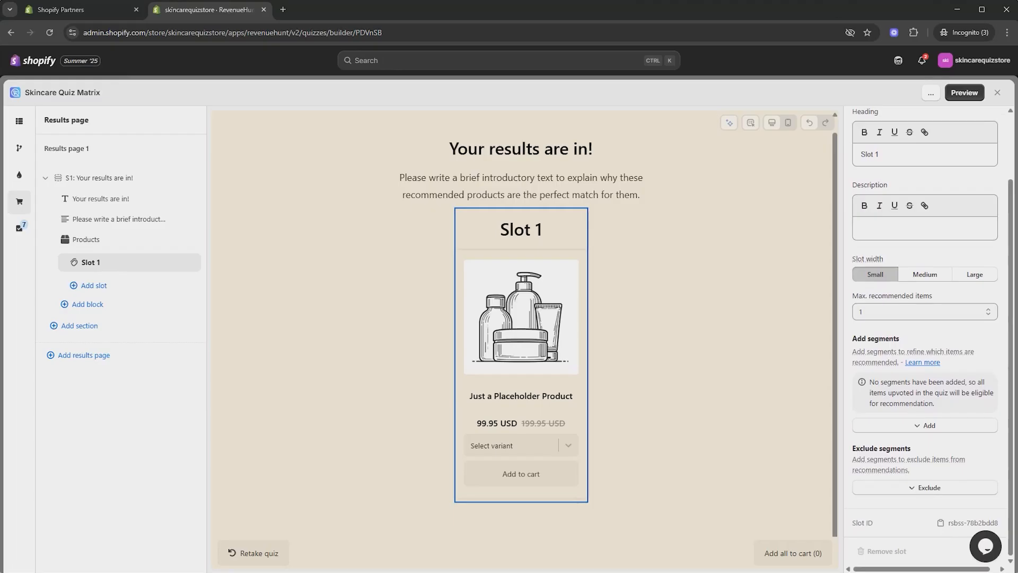
{"action": "key", "text": "alt+Tab"}
{"action": "left_click_drag", "start_coordinate": [796, 174], "coordinate": [924, 214]}
{"action": "left_click", "coordinate": [959, 313]}
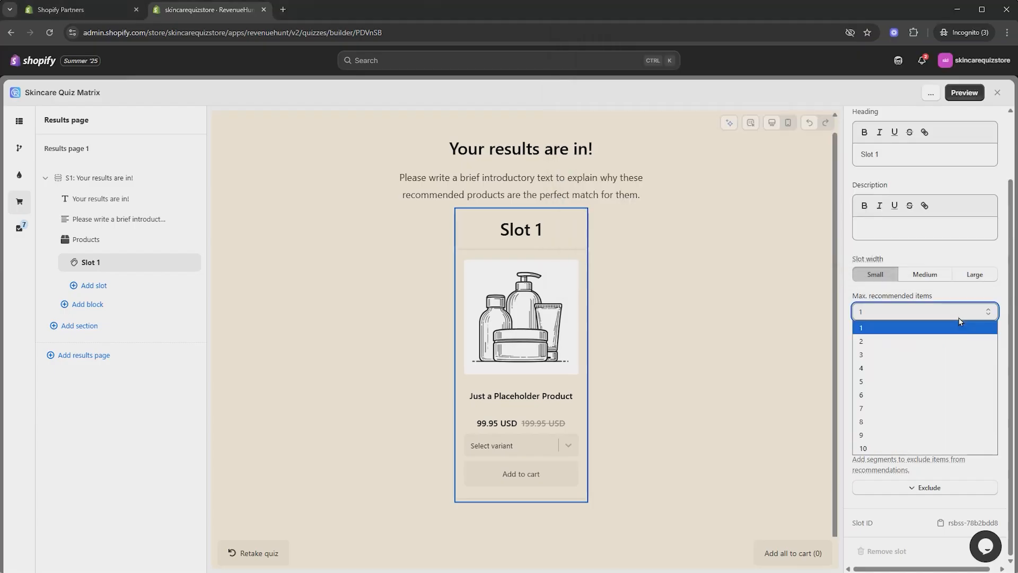
{"action": "left_click", "coordinate": [885, 374]}
Step: Check the Products block's recommendation system options, keeping it based on the customer's responses
{"action": "scroll", "coordinate": [385, 322], "scroll_direction": "down", "scroll_amount": 3}
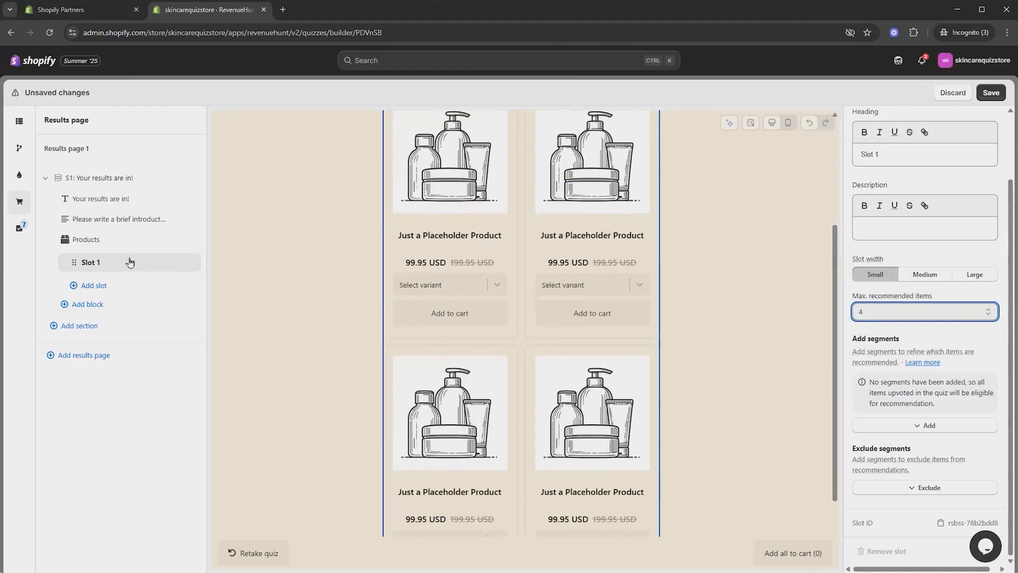
{"action": "left_click", "coordinate": [124, 247]}
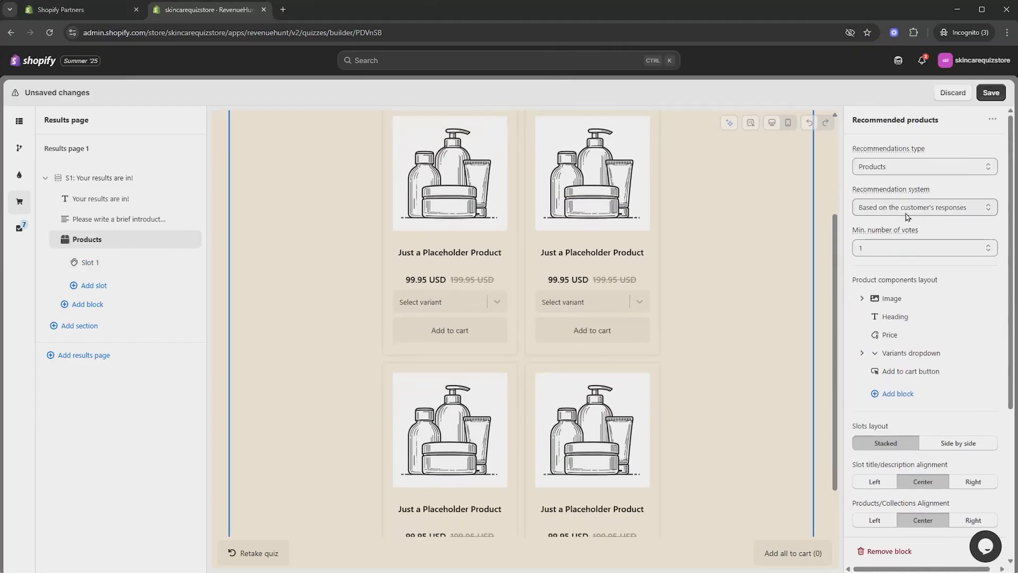
{"action": "left_click", "coordinate": [984, 208]}
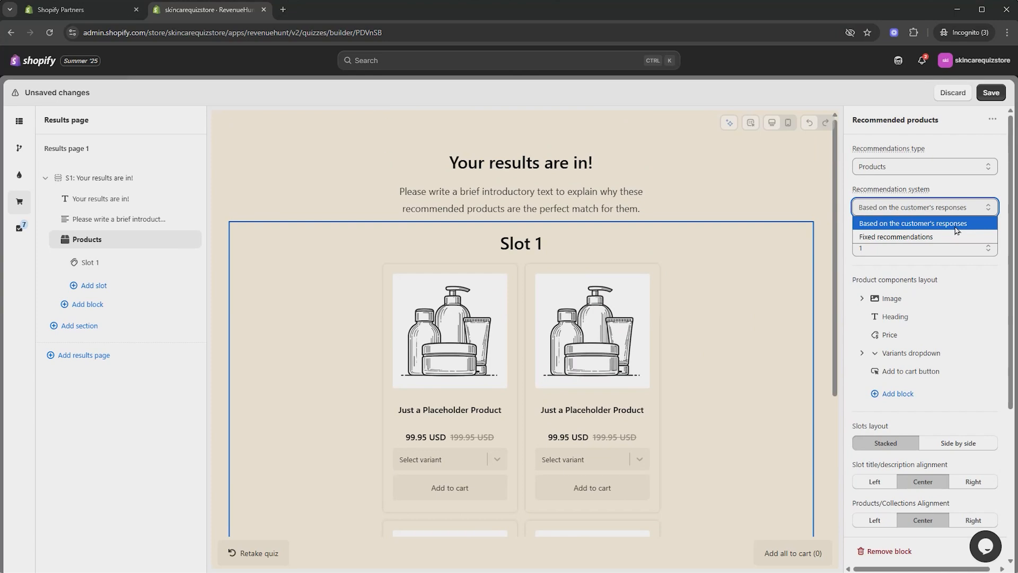
{"action": "left_click", "coordinate": [964, 194]}
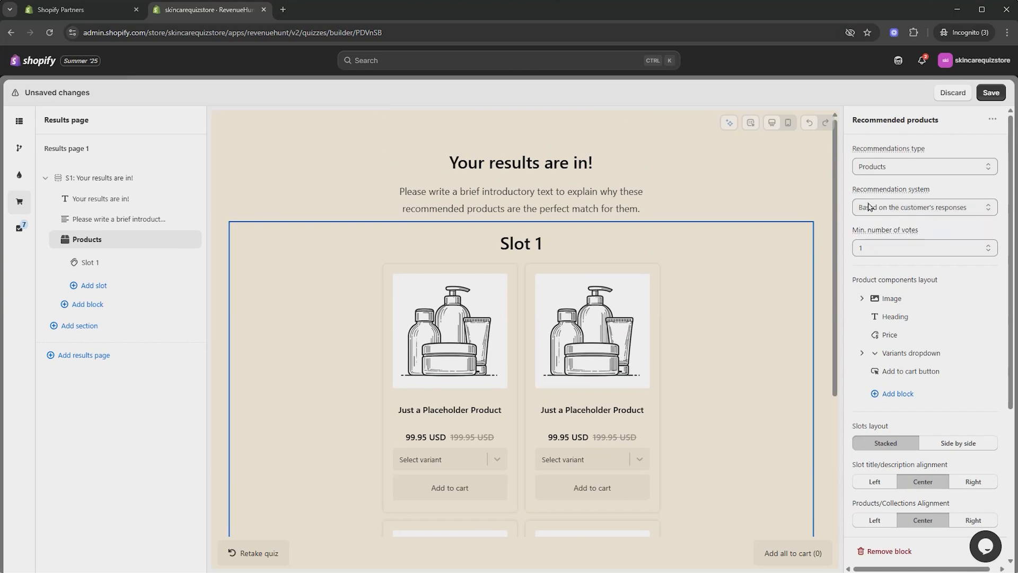
Step: Save the quiz with its results page settings
{"action": "left_click", "coordinate": [19, 123]}
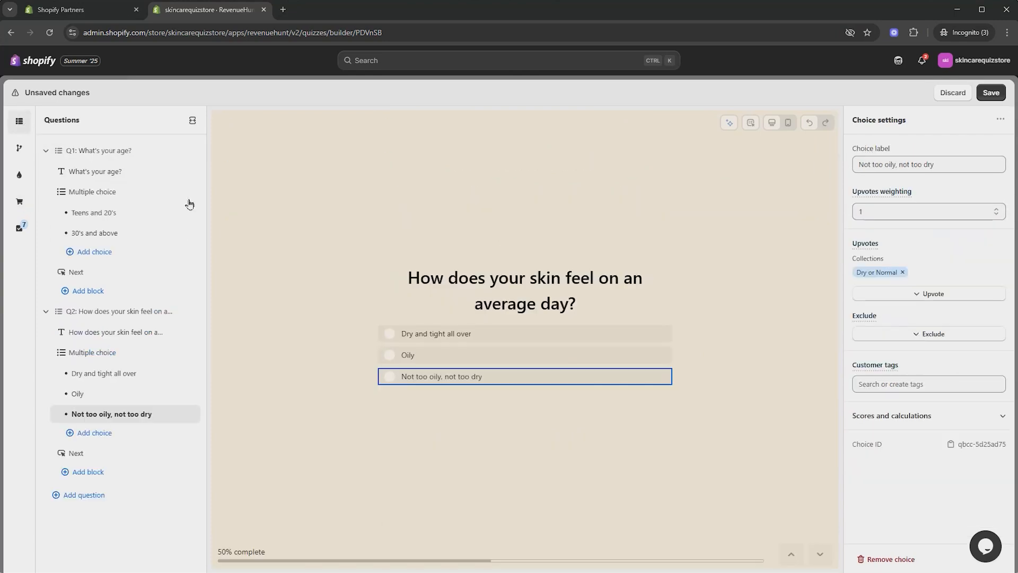
{"action": "left_click", "coordinate": [191, 119]}
{"action": "left_click", "coordinate": [19, 206]}
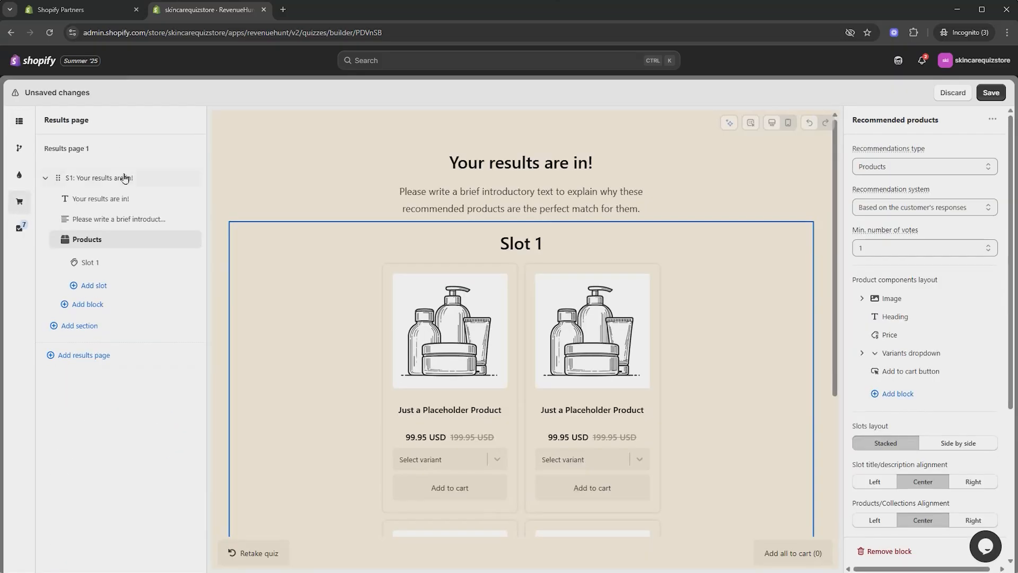
{"action": "left_click", "coordinate": [990, 94]}
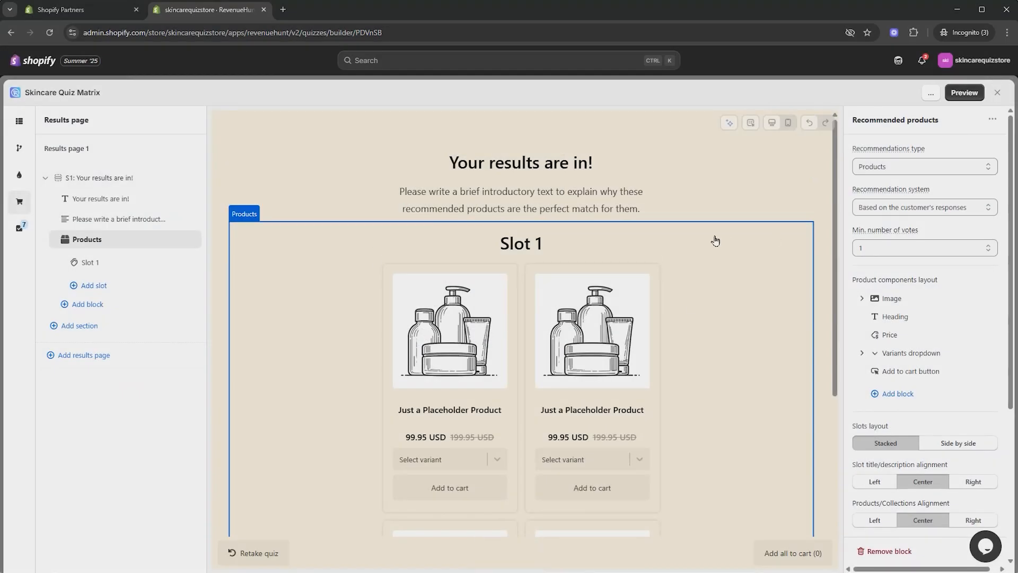
Step: Preview the quiz, choose 30's and above and a skin type, and review the recommended products
{"action": "left_click", "coordinate": [965, 93]}
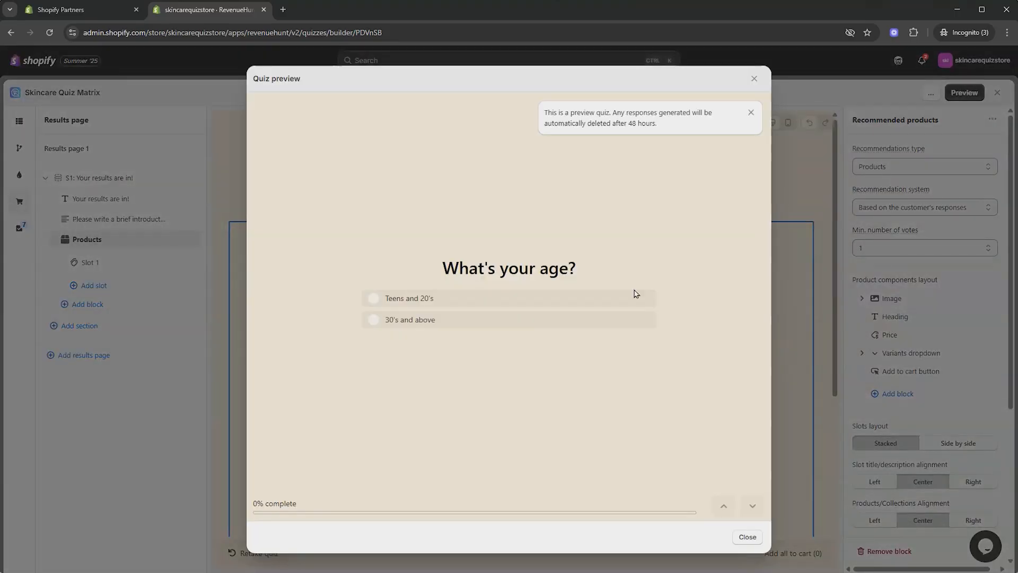
{"action": "left_click", "coordinate": [425, 321]}
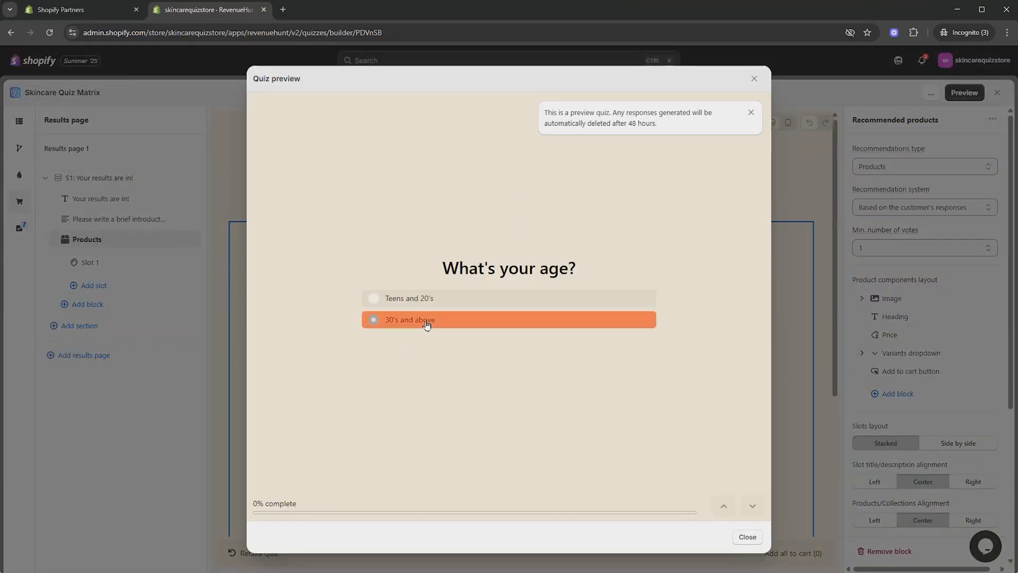
{"action": "left_click", "coordinate": [382, 322]}
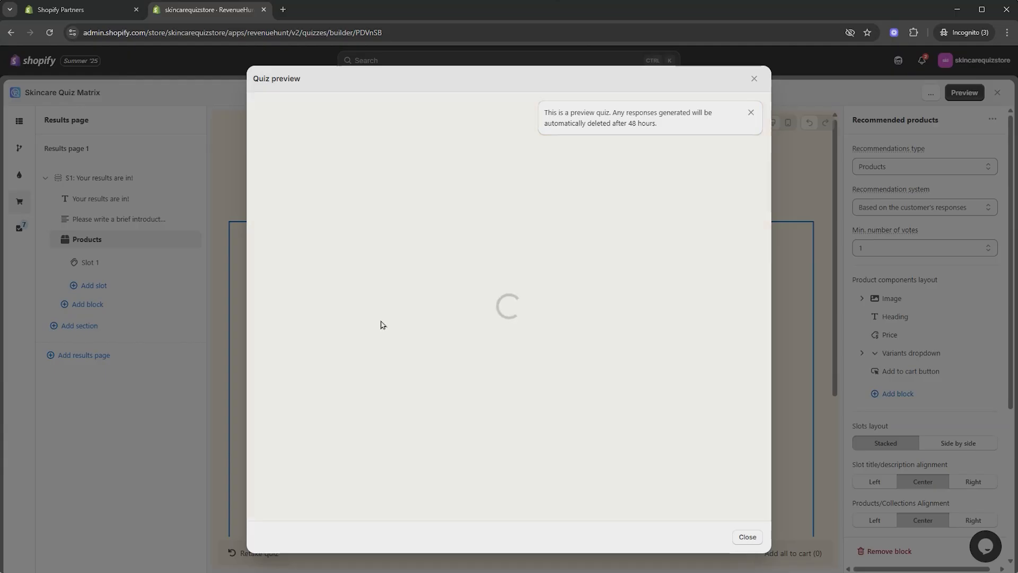
{"action": "scroll", "coordinate": [706, 318], "scroll_direction": "down", "scroll_amount": 2}
{"action": "scroll", "coordinate": [706, 318], "scroll_direction": "down", "scroll_amount": 3}
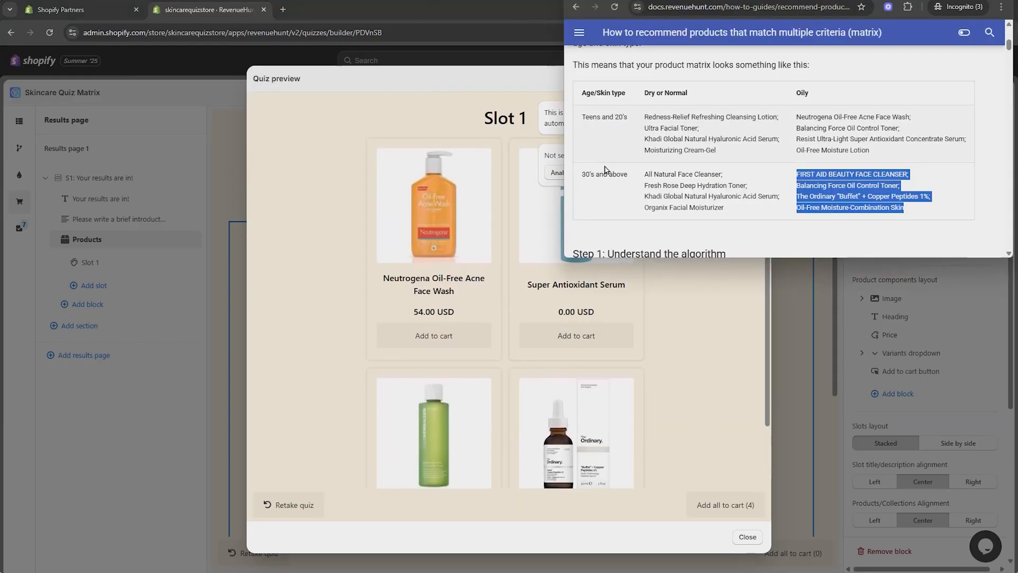
Step: Compare the recommendations with the product matrix in the RevenueHunt documentation
{"action": "scroll", "coordinate": [837, 154], "scroll_direction": "up", "scroll_amount": 1}
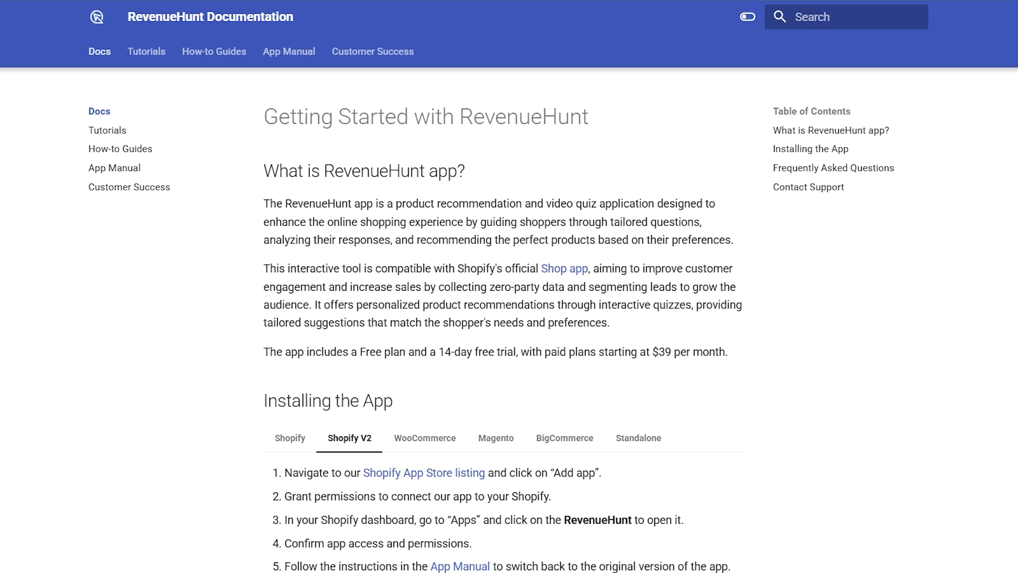
{"action": "scroll", "coordinate": [504, 320], "scroll_direction": "down", "scroll_amount": 9}
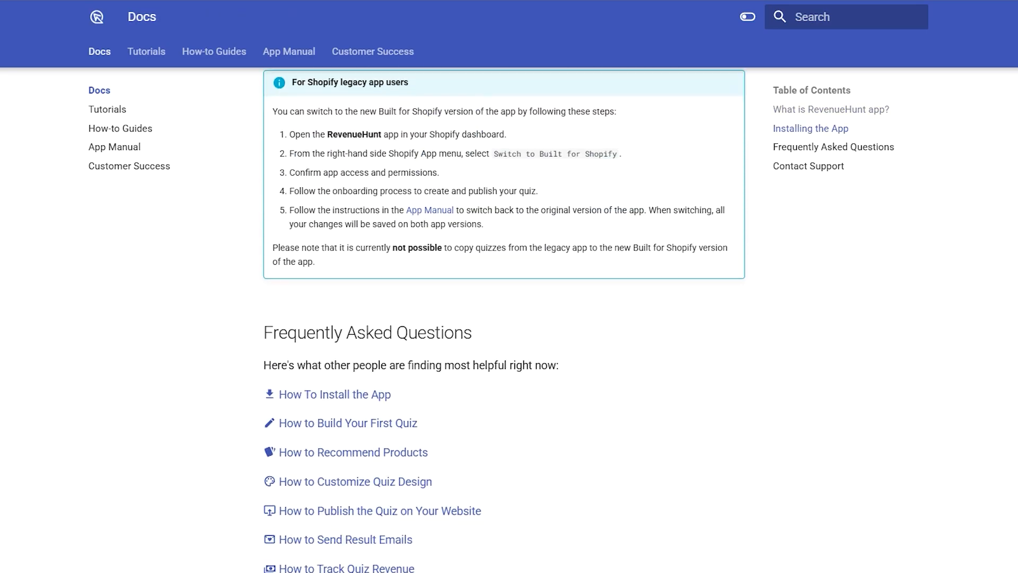
{"action": "scroll", "coordinate": [504, 321], "scroll_direction": "down", "scroll_amount": 2}
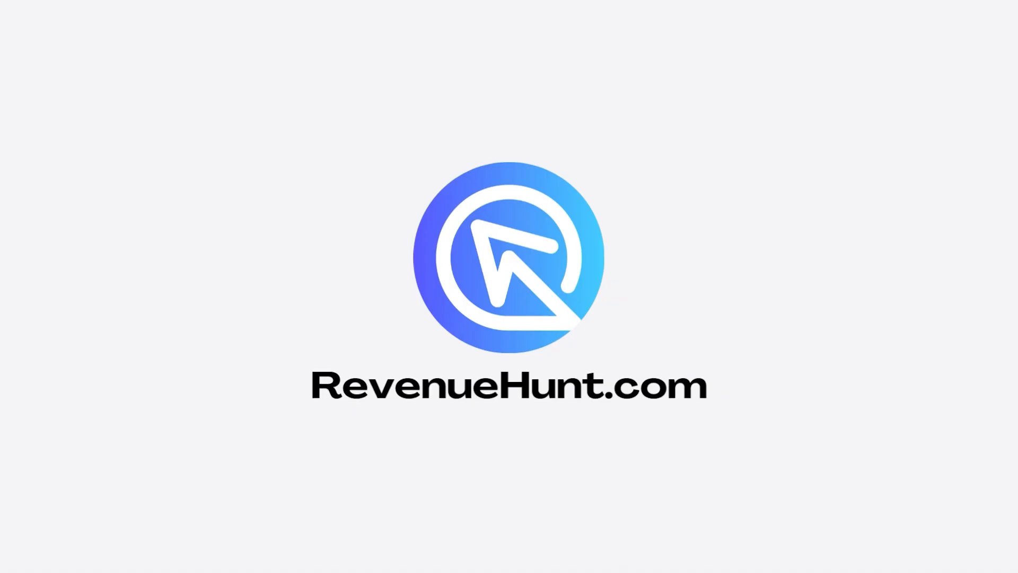